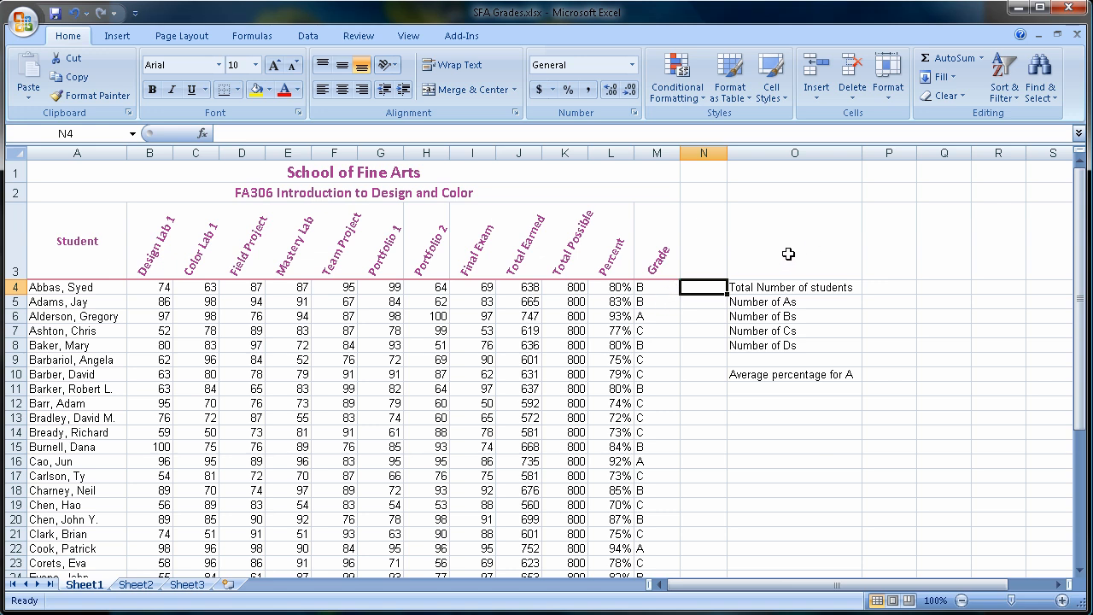
Enter a COUNT formula in cell N4 over the percentages L4:L41 for the total number of students
{"action": "left_click", "coordinate": [981, 58]}
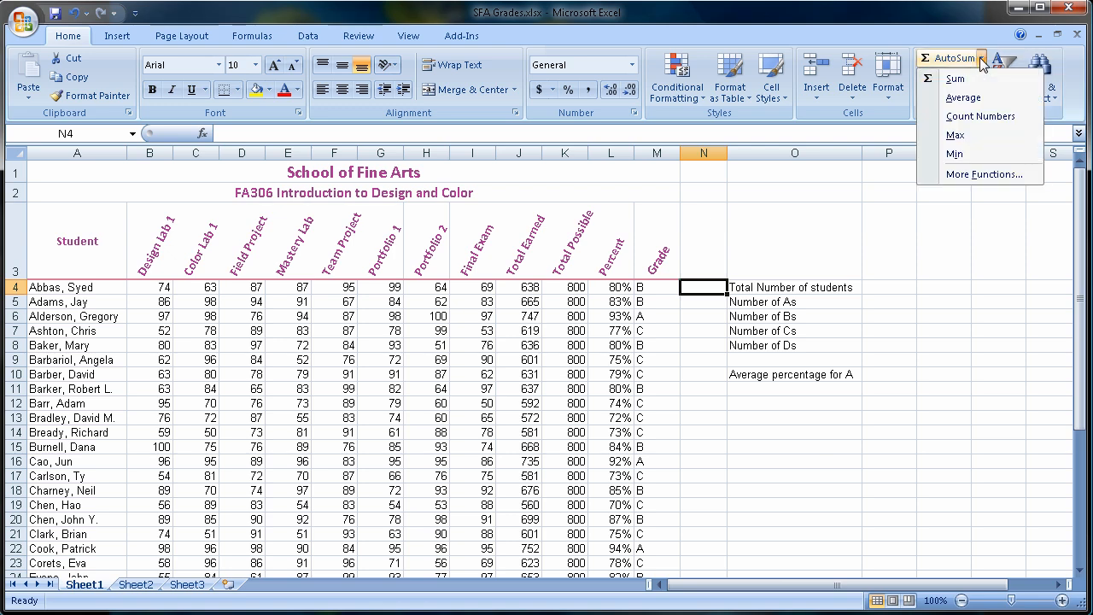
{"action": "left_click", "coordinate": [967, 116]}
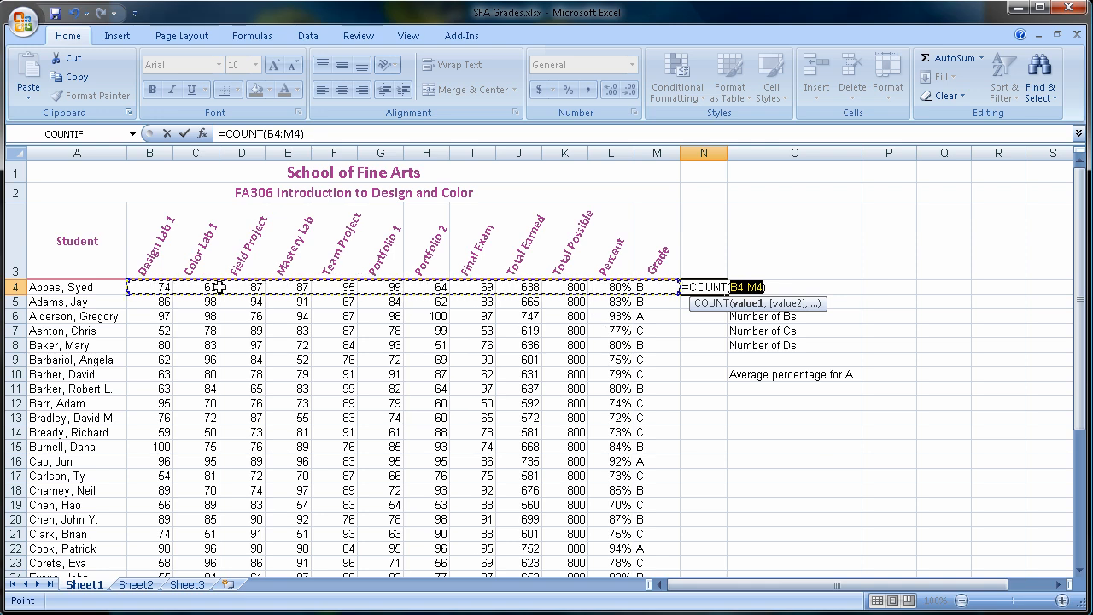
{"action": "left_click_drag", "start_coordinate": [609, 290], "coordinate": [611, 530]}
{"action": "key", "text": "Escape"}
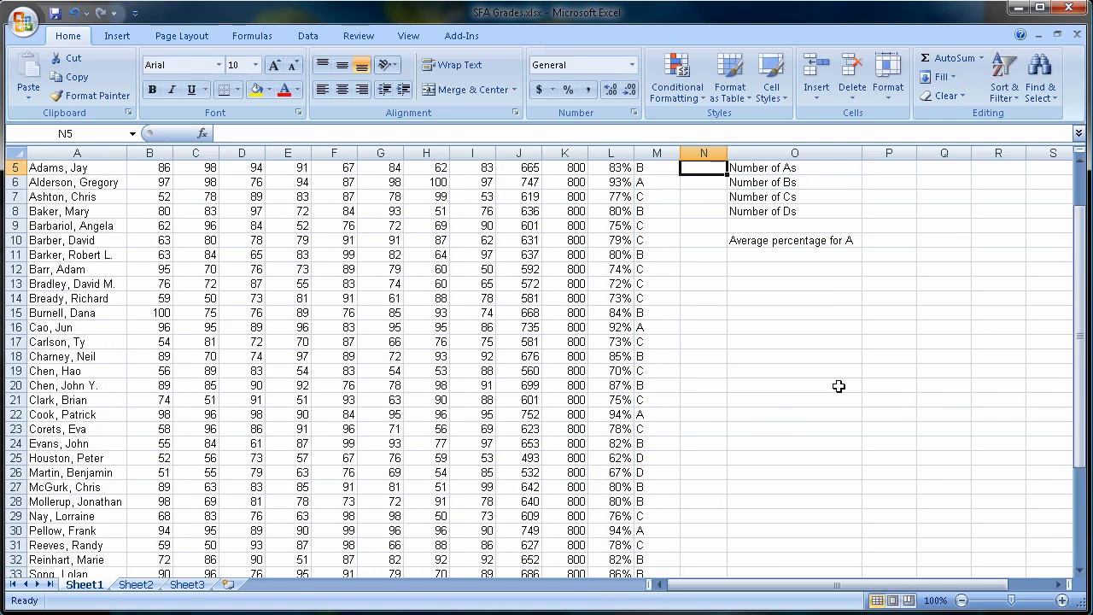
{"action": "scroll", "coordinate": [832, 323], "scroll_direction": "up", "scroll_amount": 1}
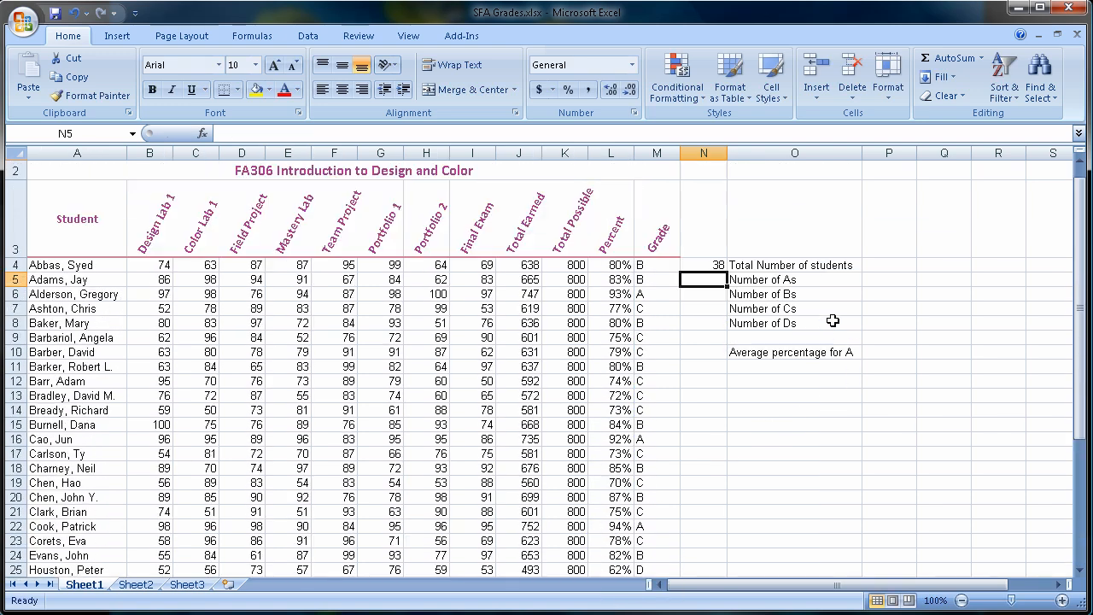
{"action": "left_click", "coordinate": [694, 264]}
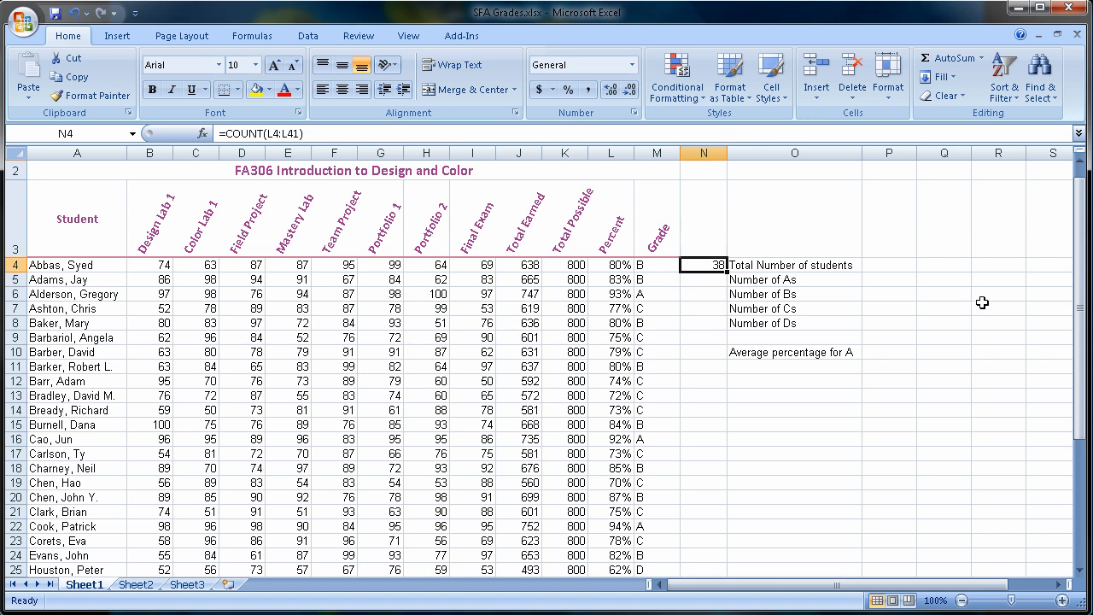
Search for the countif function and insert COUNTIF into cell N5 for the number of As
{"action": "left_click", "coordinate": [700, 281]}
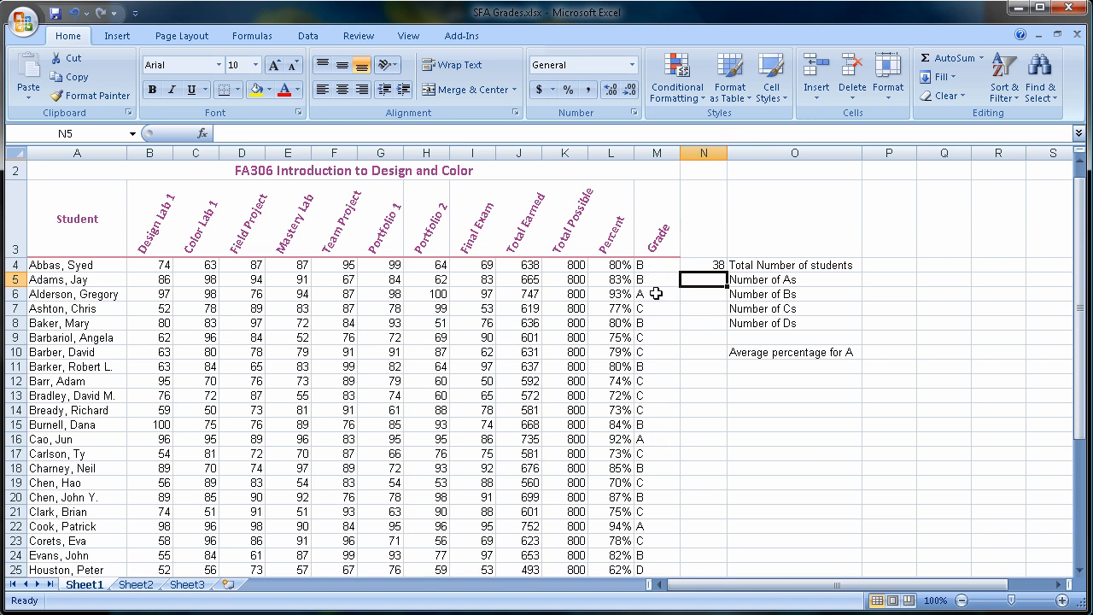
{"action": "left_click", "coordinate": [662, 438]}
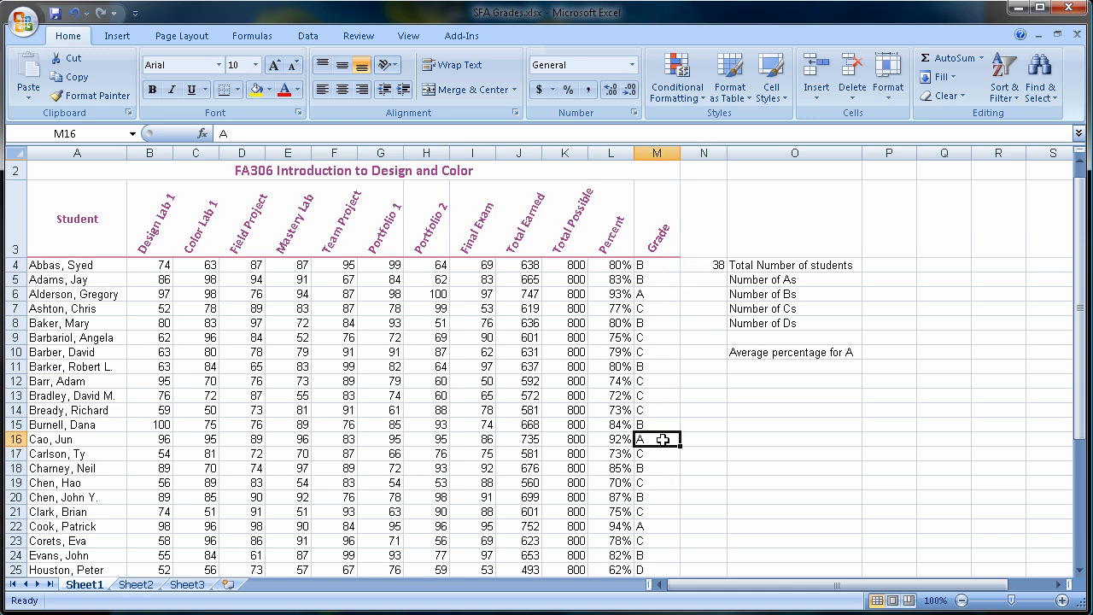
{"action": "left_click", "coordinate": [695, 278]}
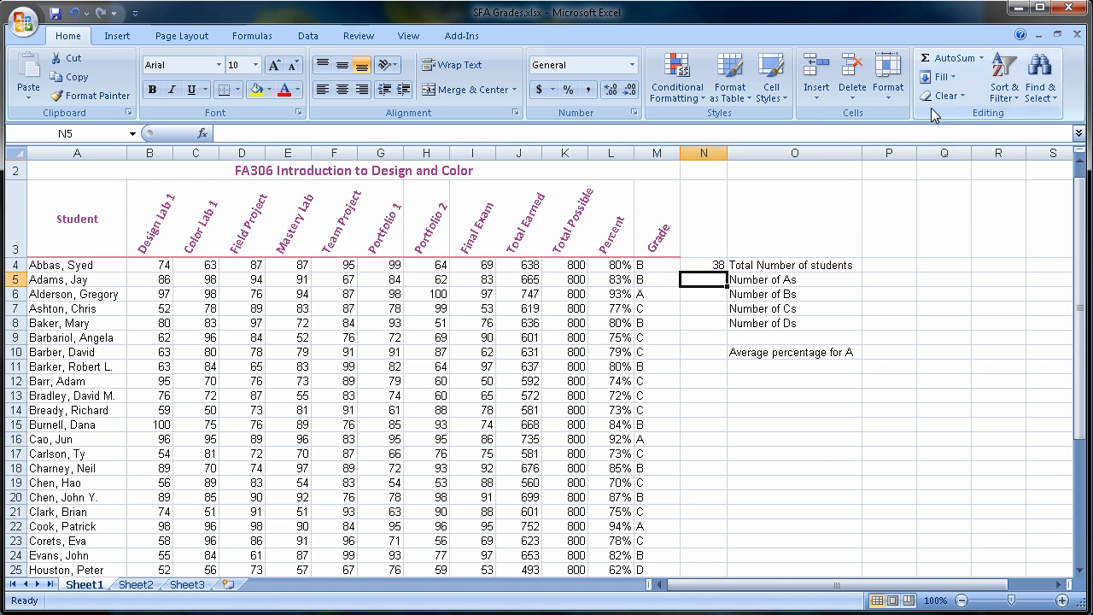
{"action": "left_click", "coordinate": [982, 58]}
{"action": "left_click", "coordinate": [980, 174]}
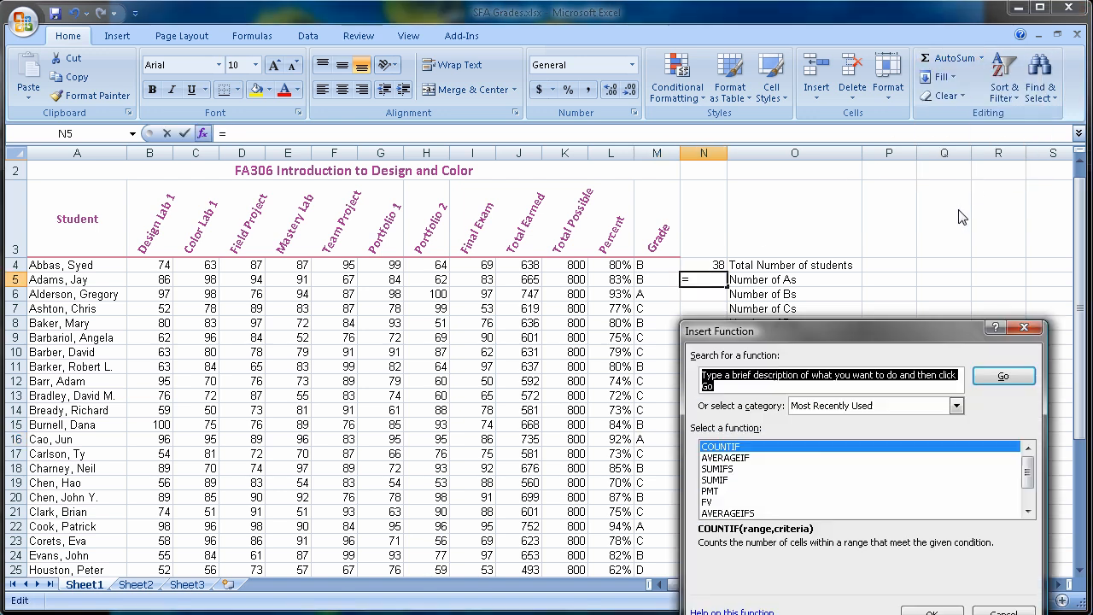
{"action": "type", "text": "countif"}
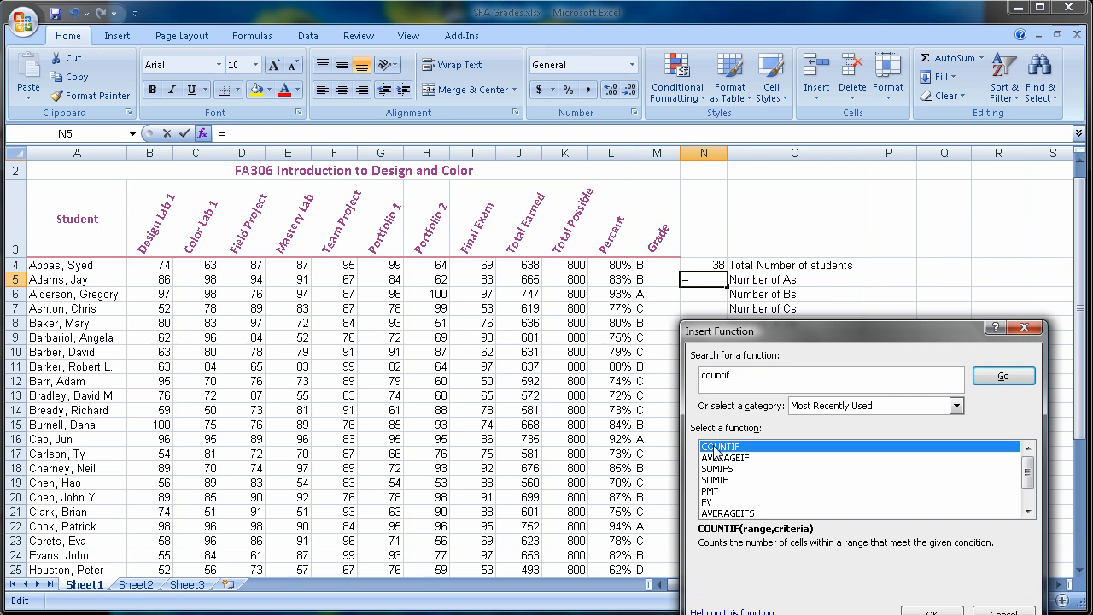
{"action": "left_click", "coordinate": [1003, 376]}
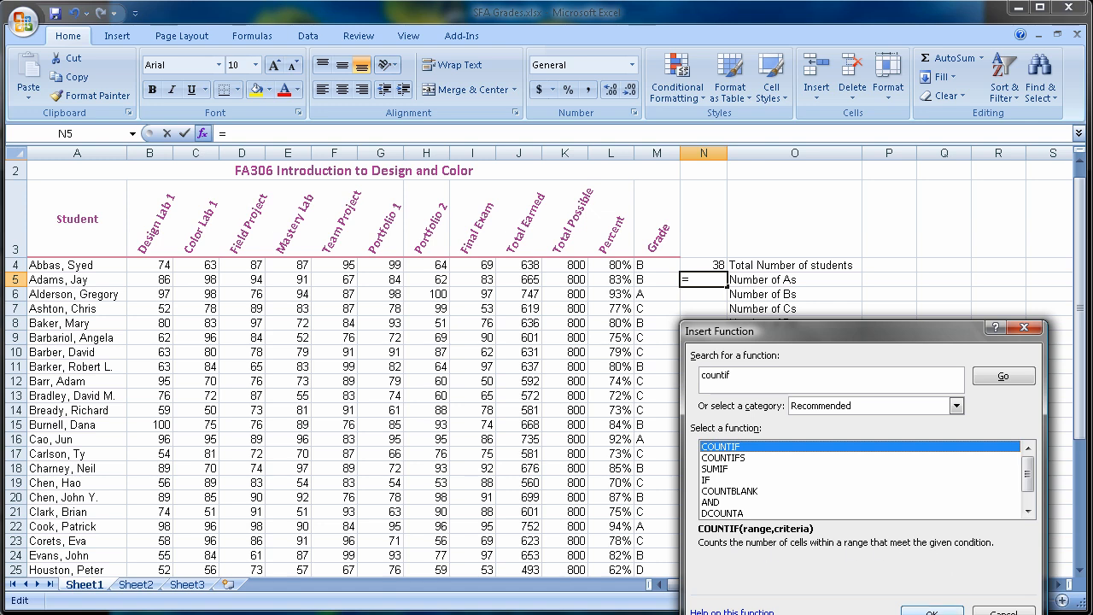
{"action": "left_click", "coordinate": [930, 611]}
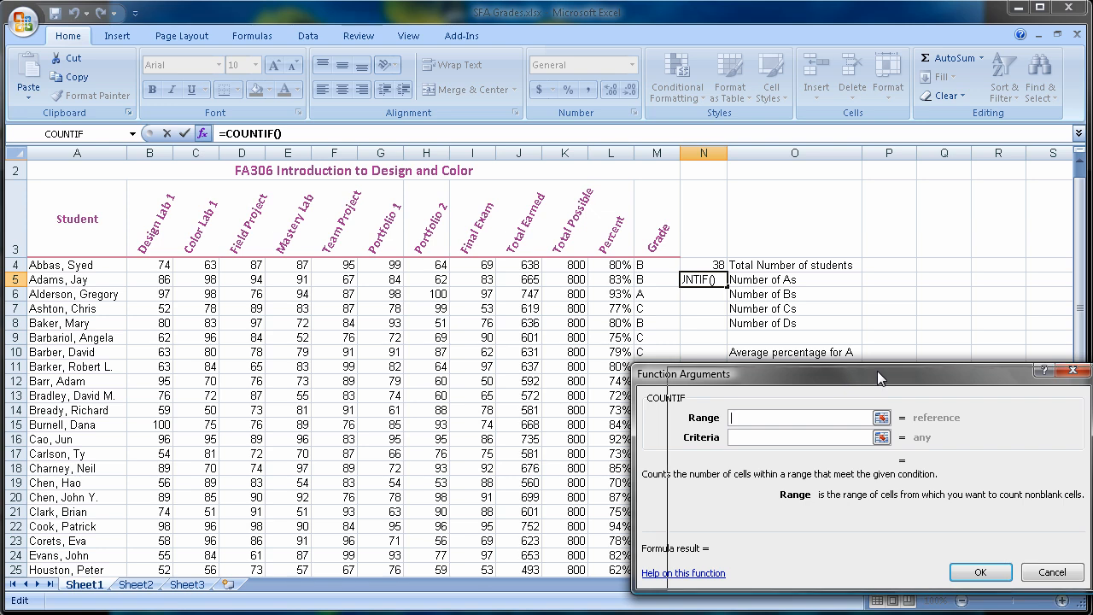
Set the COUNTIF range to the absolute reference $M$4:$M$41 with "A" as the criteria, completing the formula in N5
{"action": "left_click_drag", "start_coordinate": [880, 445], "coordinate": [883, 370]}
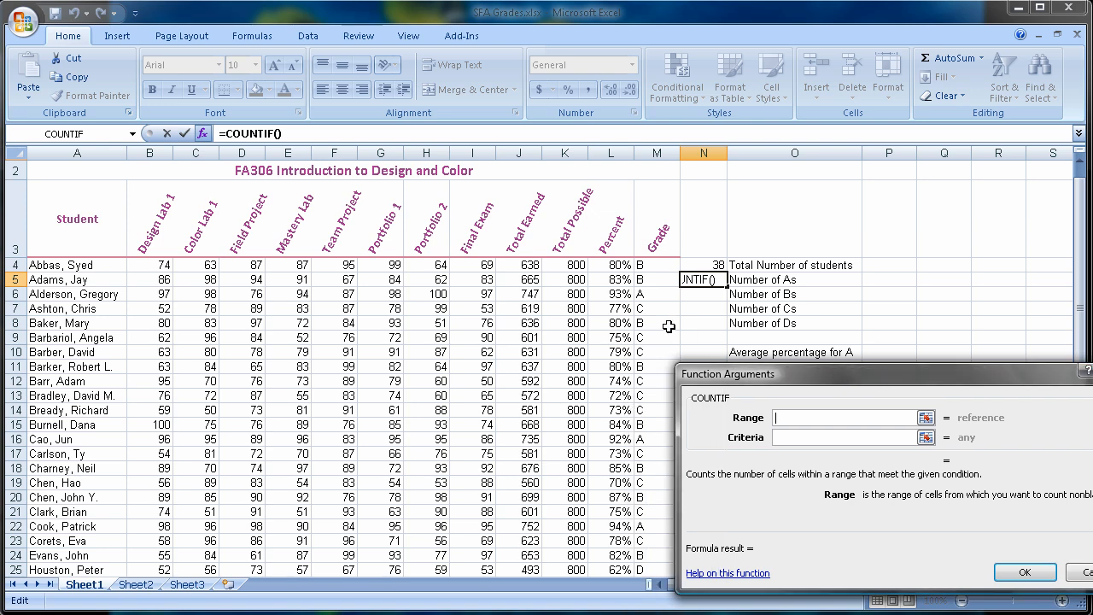
{"action": "left_click_drag", "start_coordinate": [661, 266], "coordinate": [665, 527]}
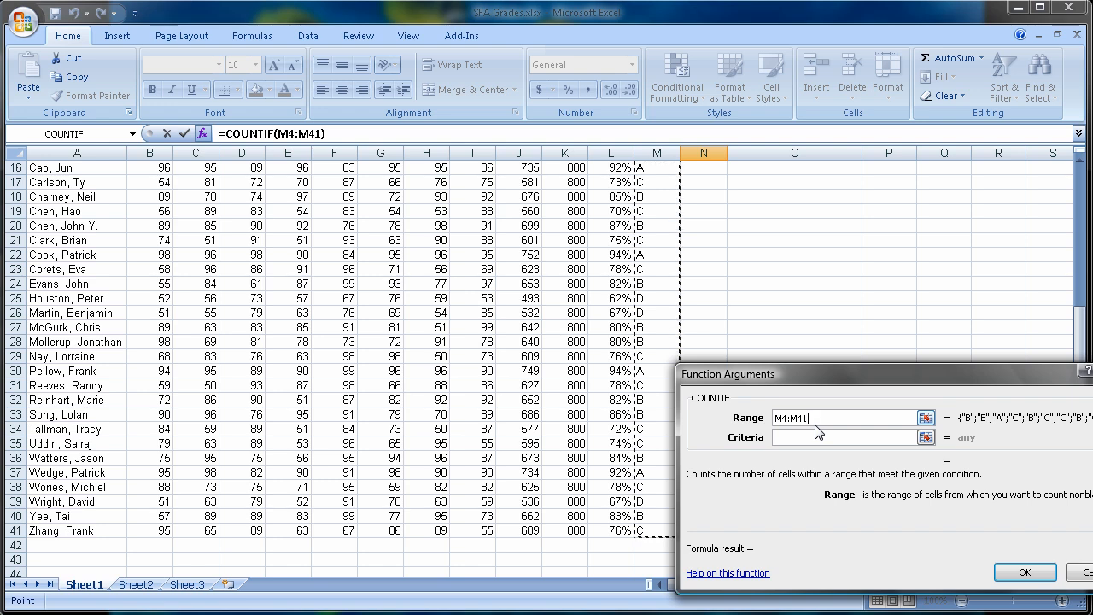
{"action": "key", "text": "F4"}
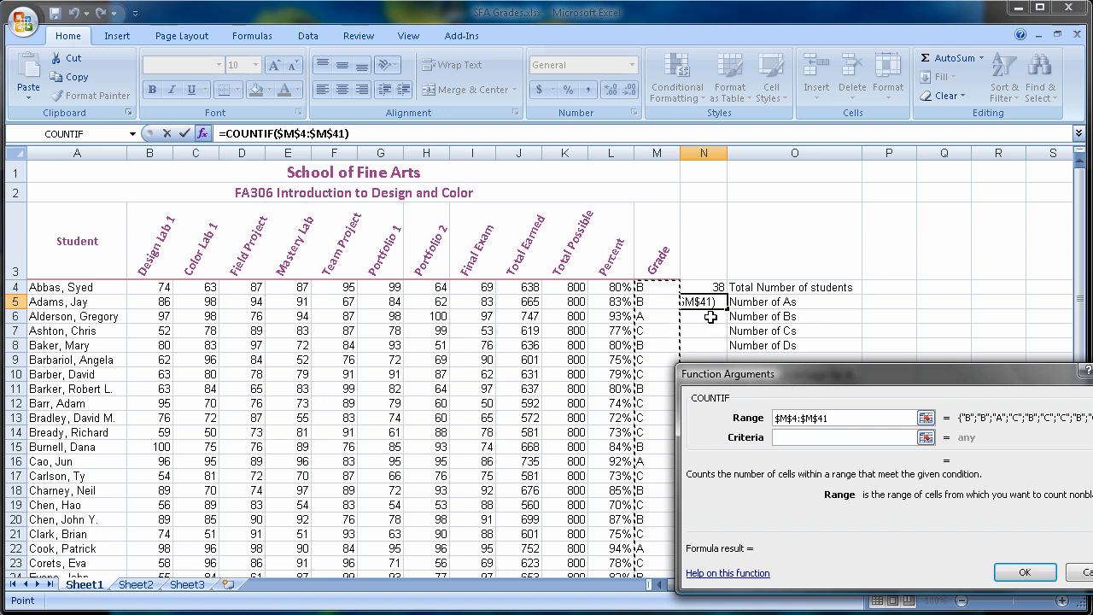
{"action": "left_click", "coordinate": [805, 439]}
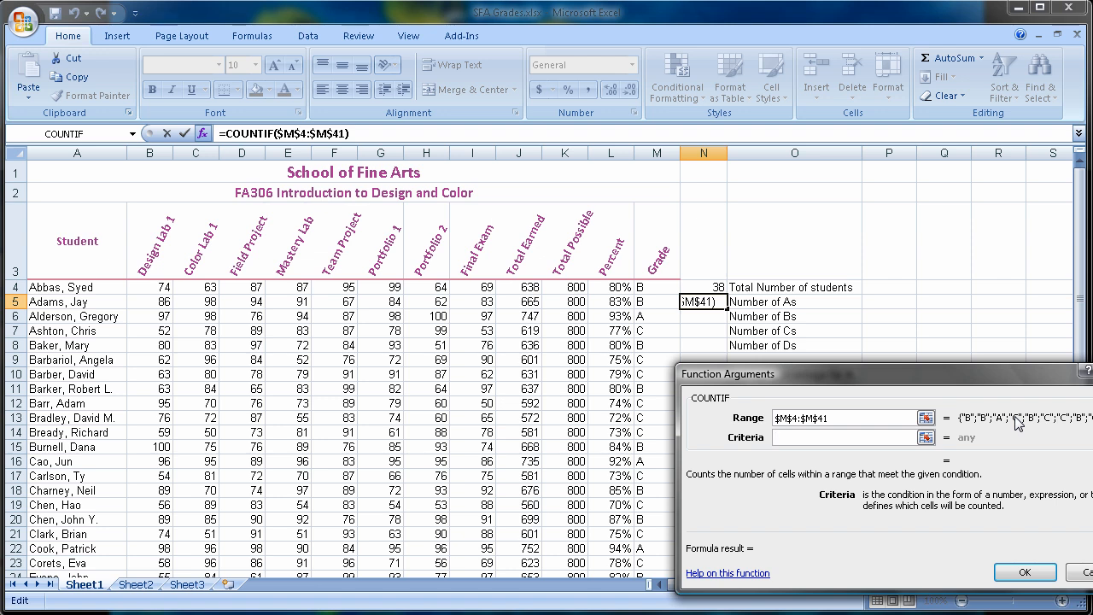
{"action": "type", "text": "\"A\""}
{"action": "left_click", "coordinate": [1025, 573]}
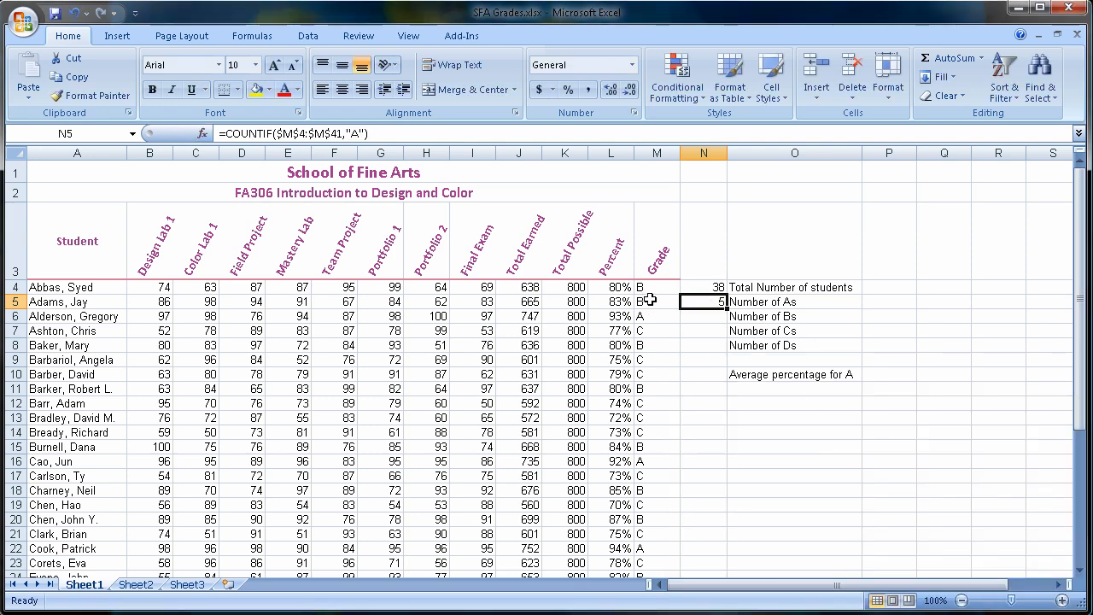
Copy the COUNTIF formula from N5 down through N8 to fill the rows for Bs, Cs and Ds
{"action": "scroll", "coordinate": [649, 299], "scroll_direction": "down", "scroll_amount": 4}
{"action": "scroll", "coordinate": [653, 299], "scroll_direction": "down", "scroll_amount": 1}
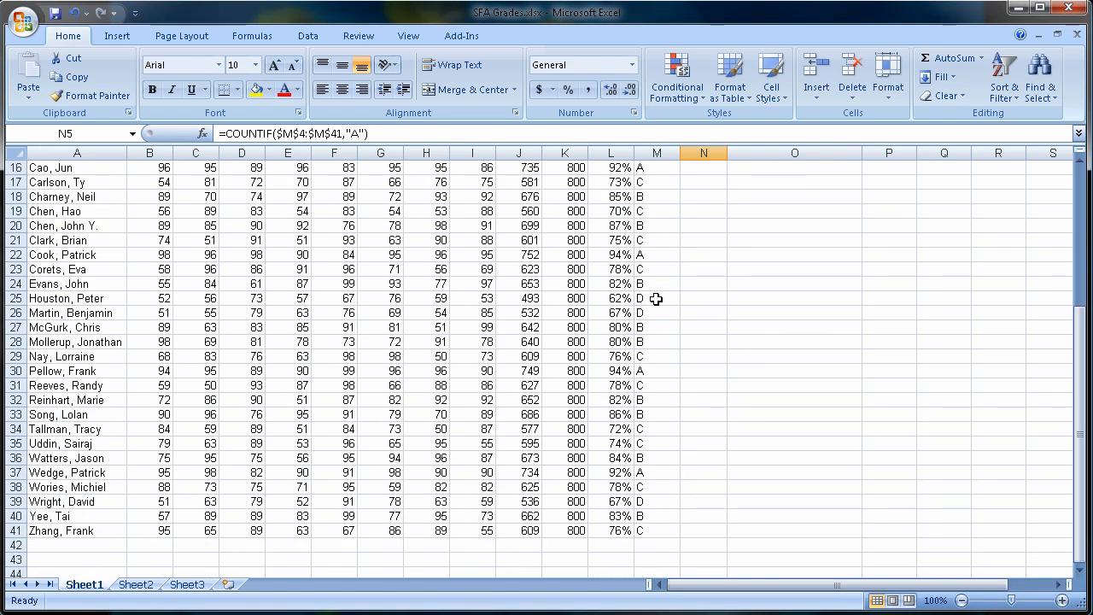
{"action": "scroll", "coordinate": [656, 299], "scroll_direction": "up", "scroll_amount": 2}
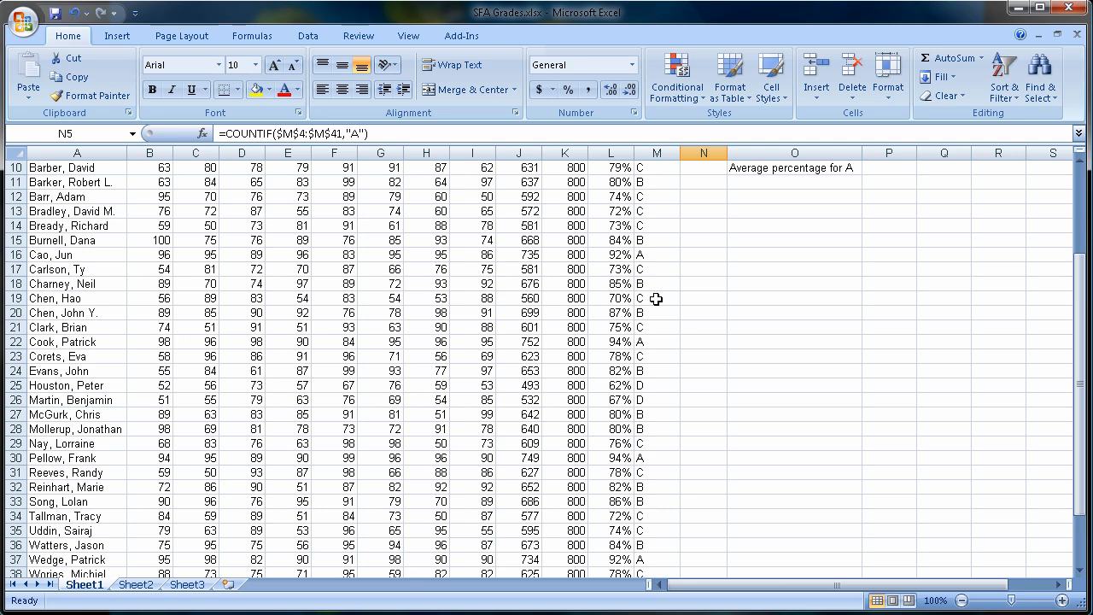
{"action": "scroll", "coordinate": [655, 299], "scroll_direction": "up", "scroll_amount": 3}
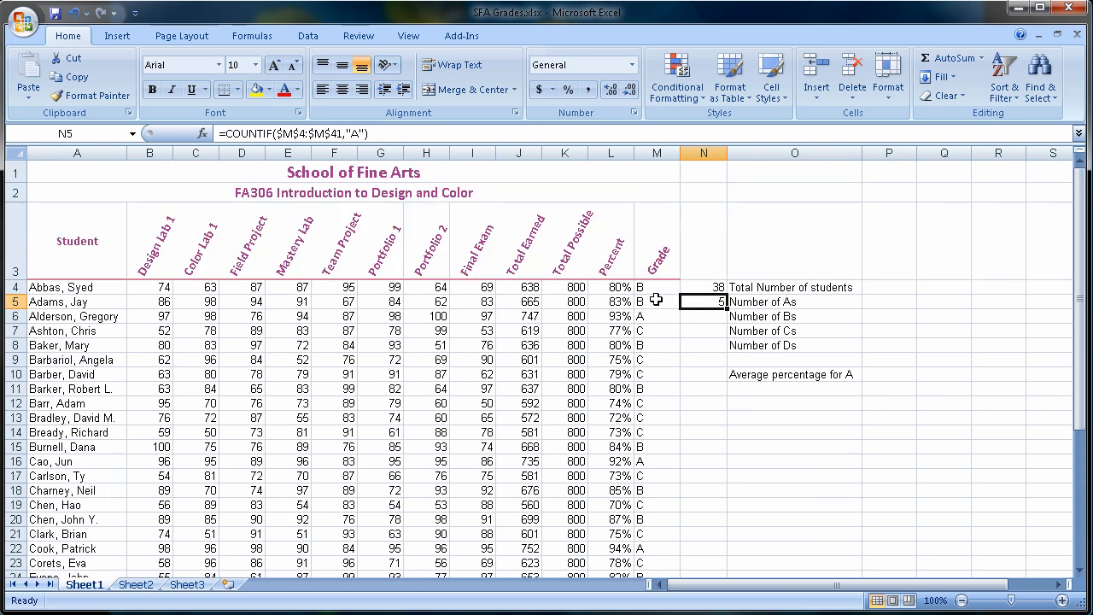
{"action": "left_click", "coordinate": [719, 316]}
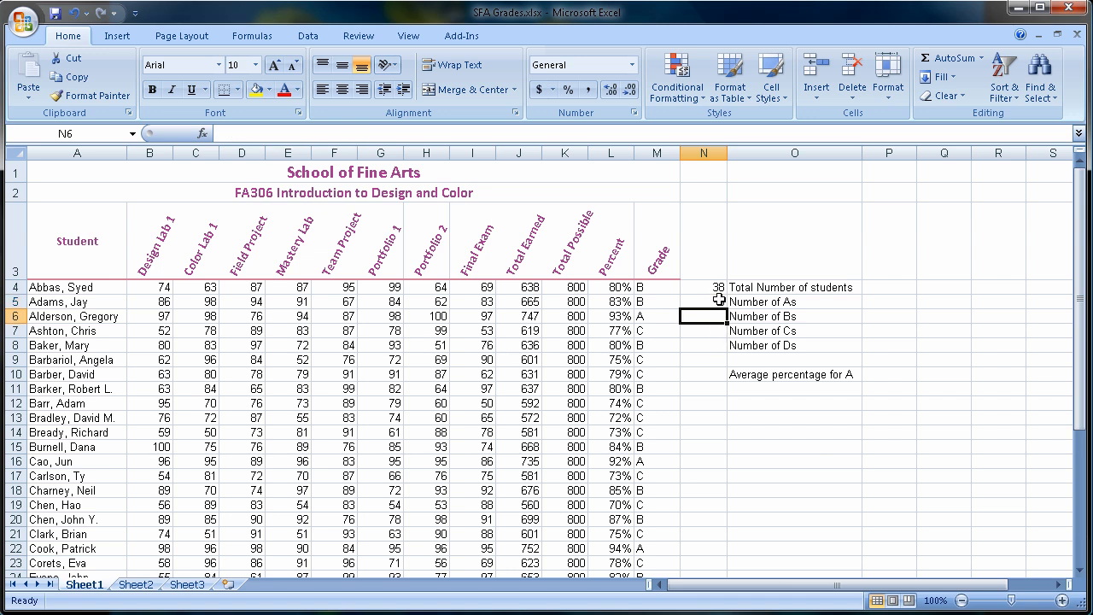
{"action": "left_click", "coordinate": [710, 303]}
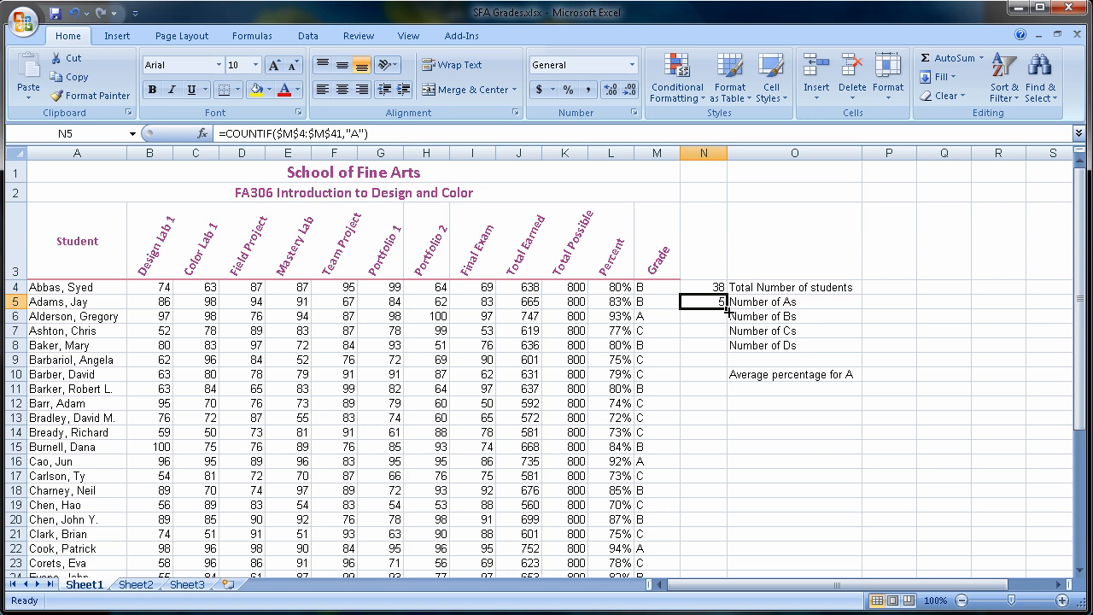
{"action": "left_click_drag", "start_coordinate": [727, 310], "coordinate": [724, 350]}
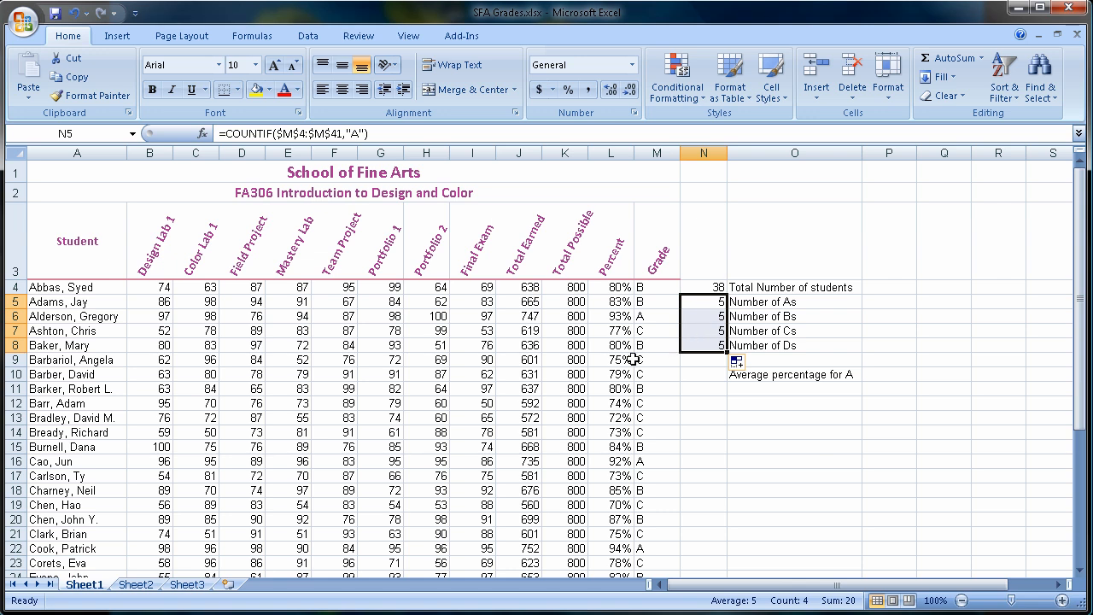
Change the COUNTIF criteria in cell N6 to "B" for the number of Bs
{"action": "left_click", "coordinate": [707, 317]}
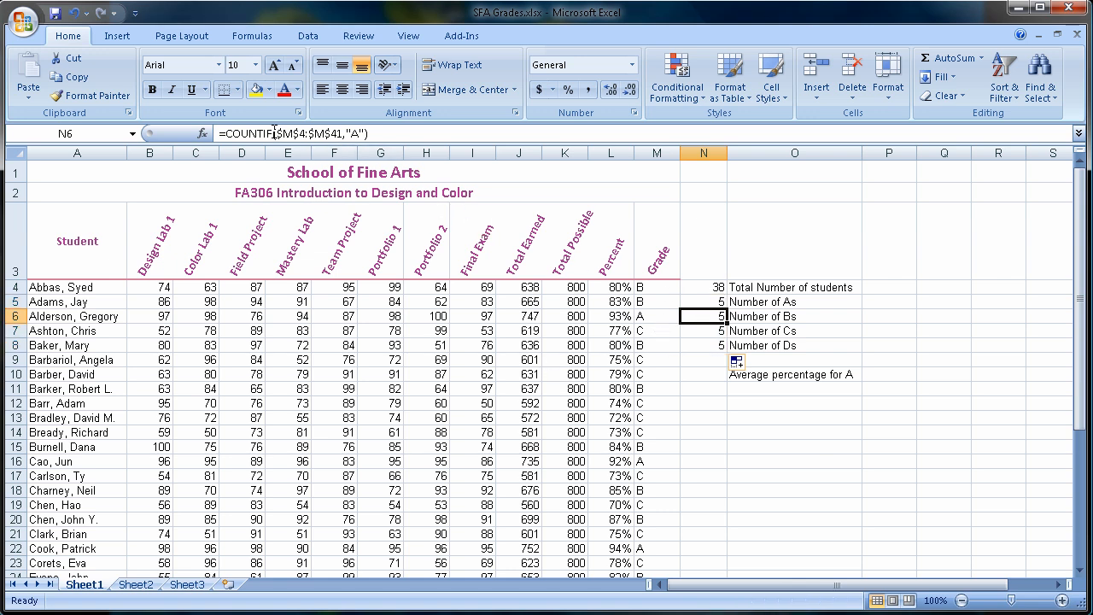
{"action": "left_click", "coordinate": [358, 134]}
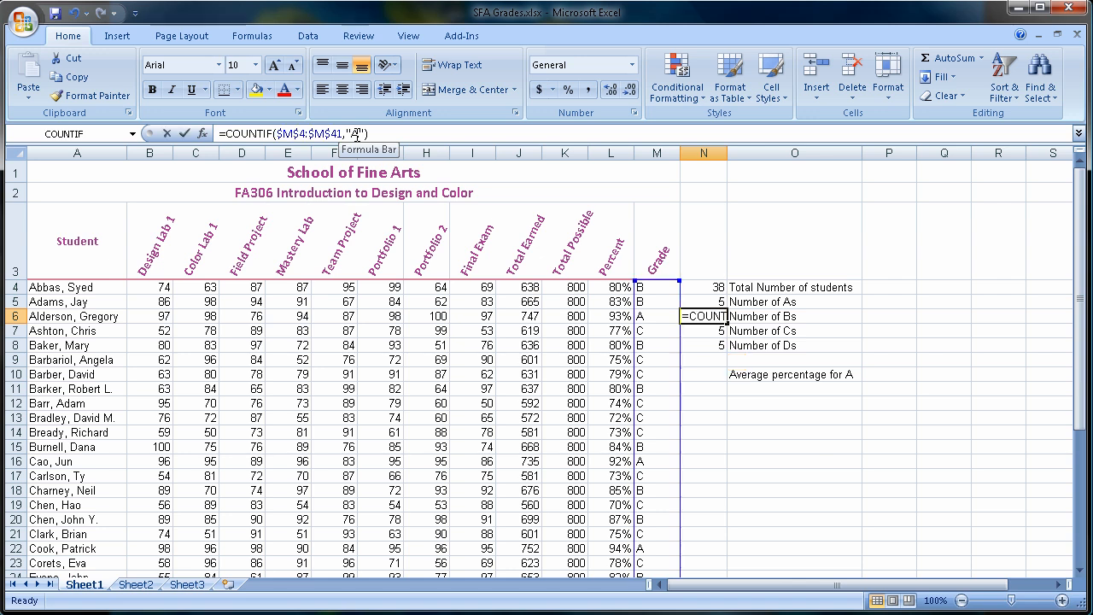
{"action": "left_click", "coordinate": [354, 133]}
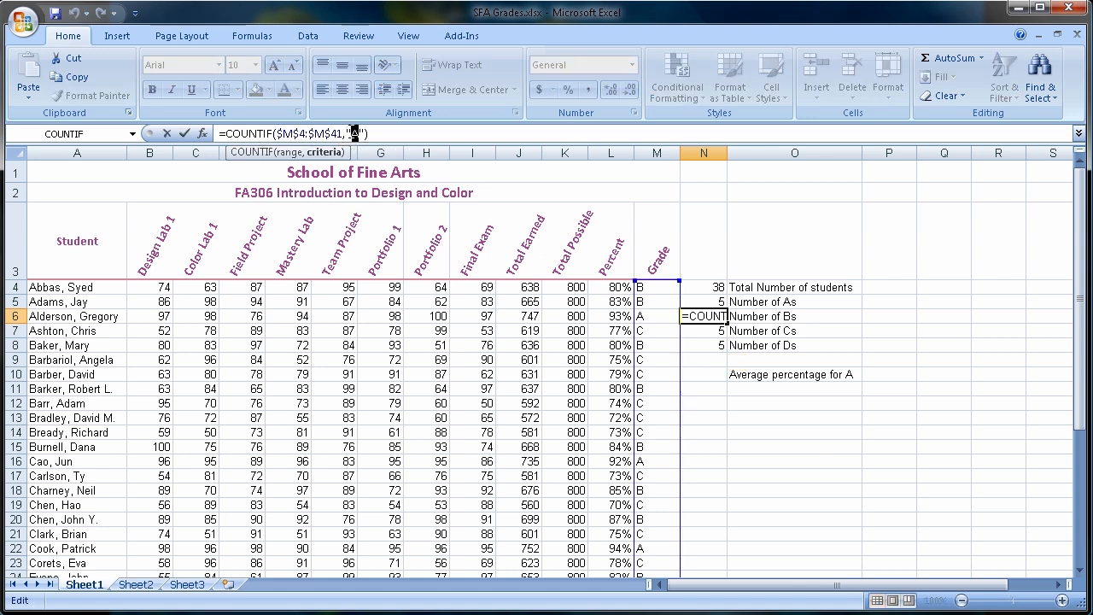
{"action": "type", "text": "B"}
{"action": "key", "text": "Return"}
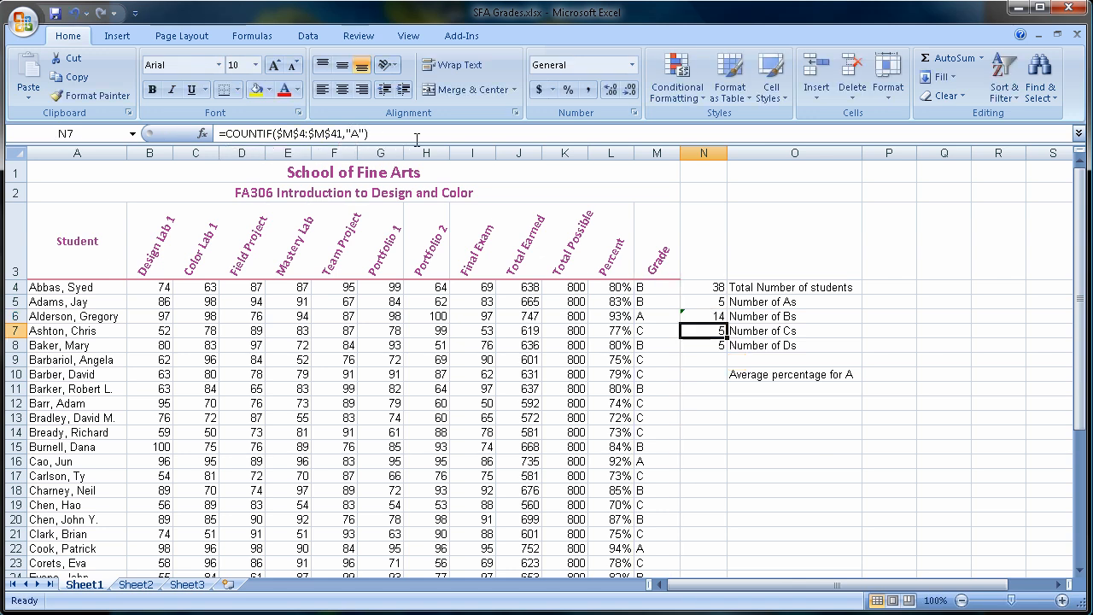
Change the COUNTIF criteria to "C" in cell N7 and to "D" in cell N8
{"action": "left_click", "coordinate": [358, 136]}
{"action": "type", "text": "C"}
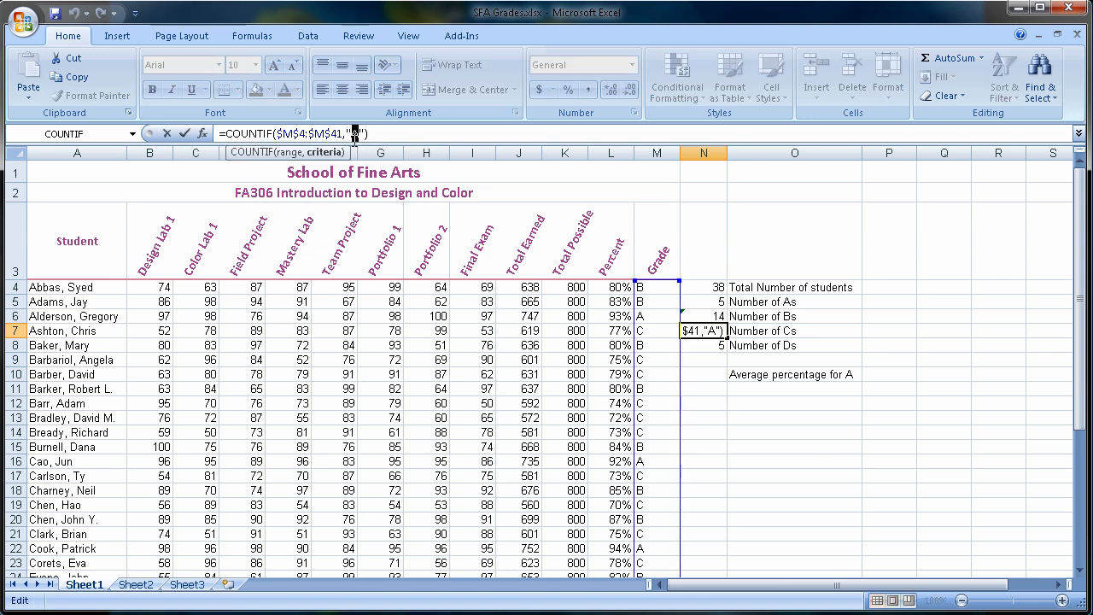
{"action": "key", "text": "Return"}
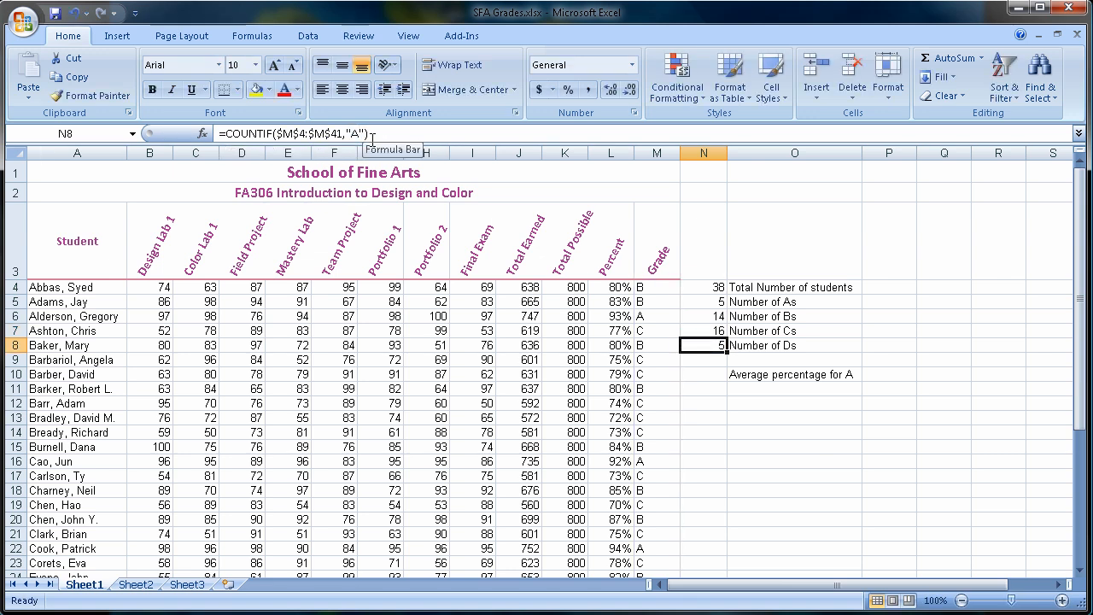
{"action": "left_click", "coordinate": [354, 134]}
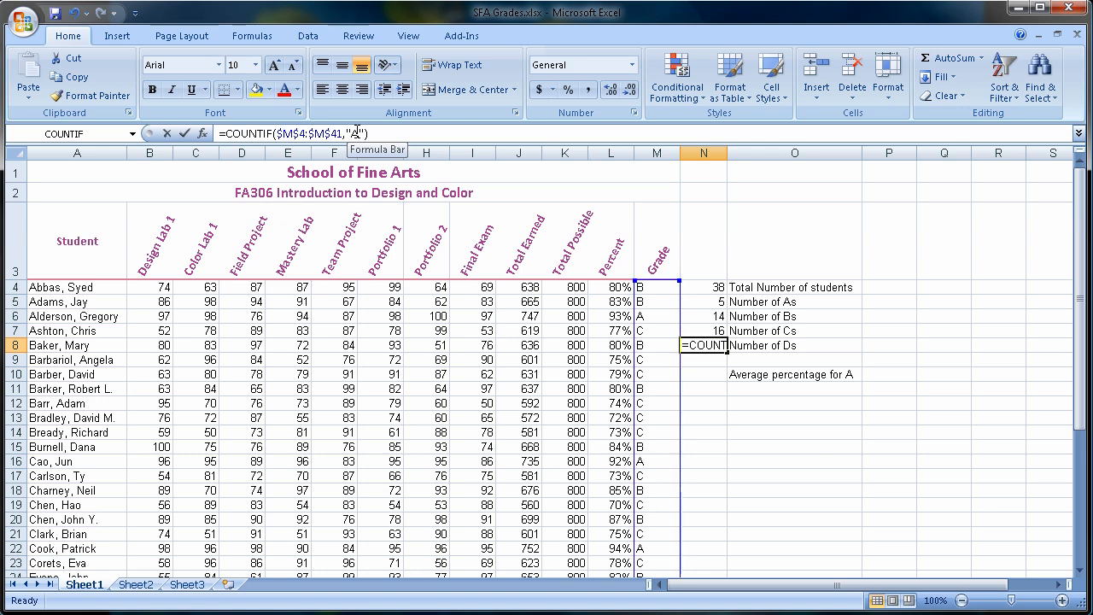
{"action": "double_click", "coordinate": [354, 133]}
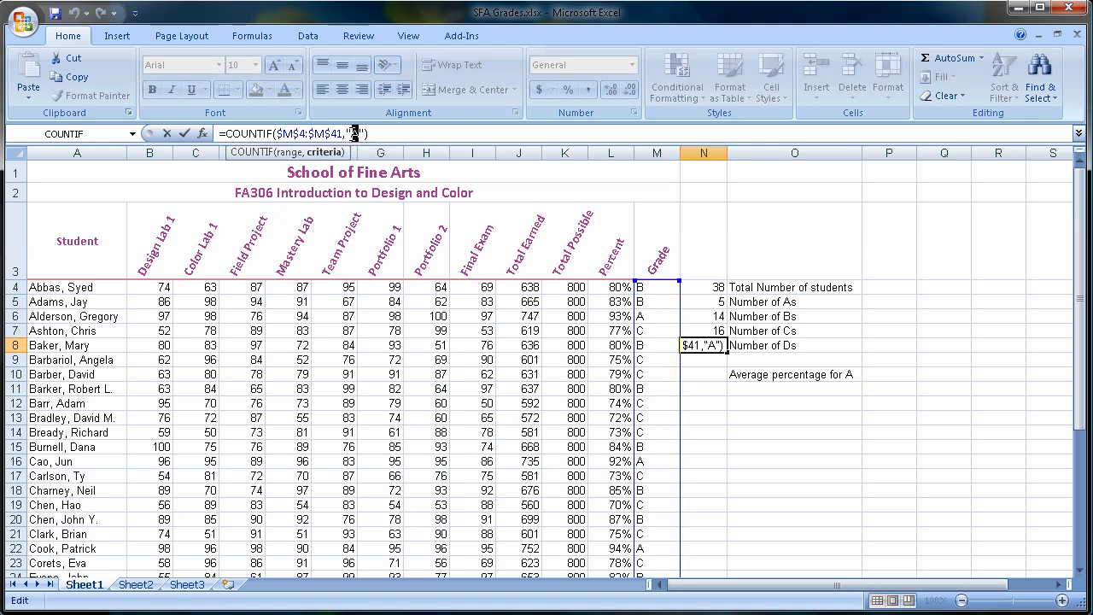
{"action": "type", "text": "D"}
{"action": "key", "text": "Return"}
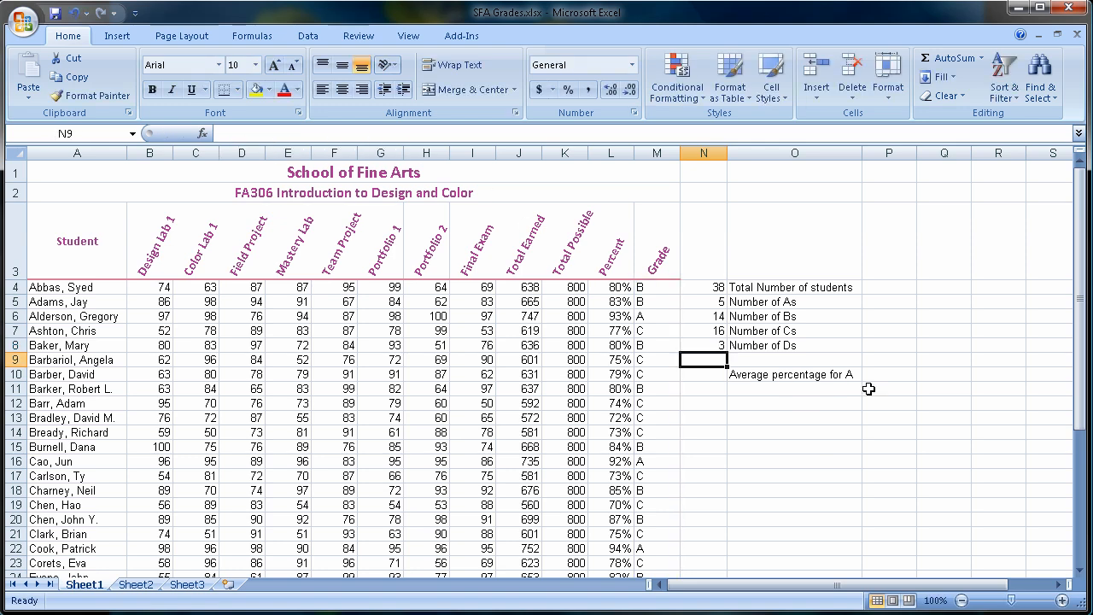
Sum the letter-grade counts N5:N8 in cell N9 as a check against the total number of students, and clear the cell
{"action": "scroll", "coordinate": [653, 302], "scroll_direction": "down", "scroll_amount": 1}
{"action": "scroll", "coordinate": [653, 303], "scroll_direction": "down", "scroll_amount": 5}
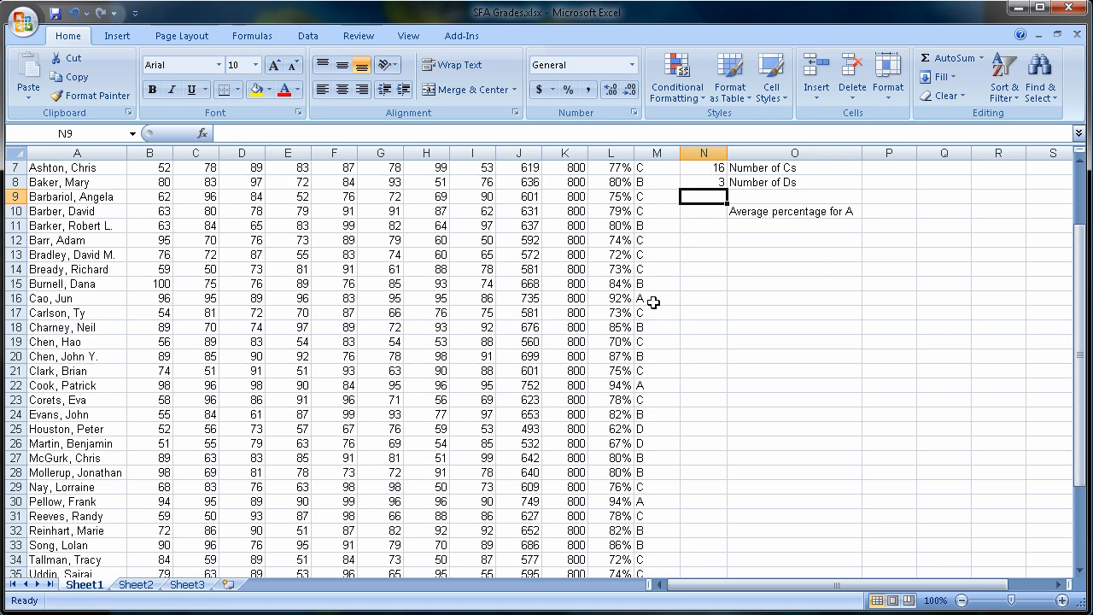
{"action": "scroll", "coordinate": [653, 302], "scroll_direction": "up", "scroll_amount": 6}
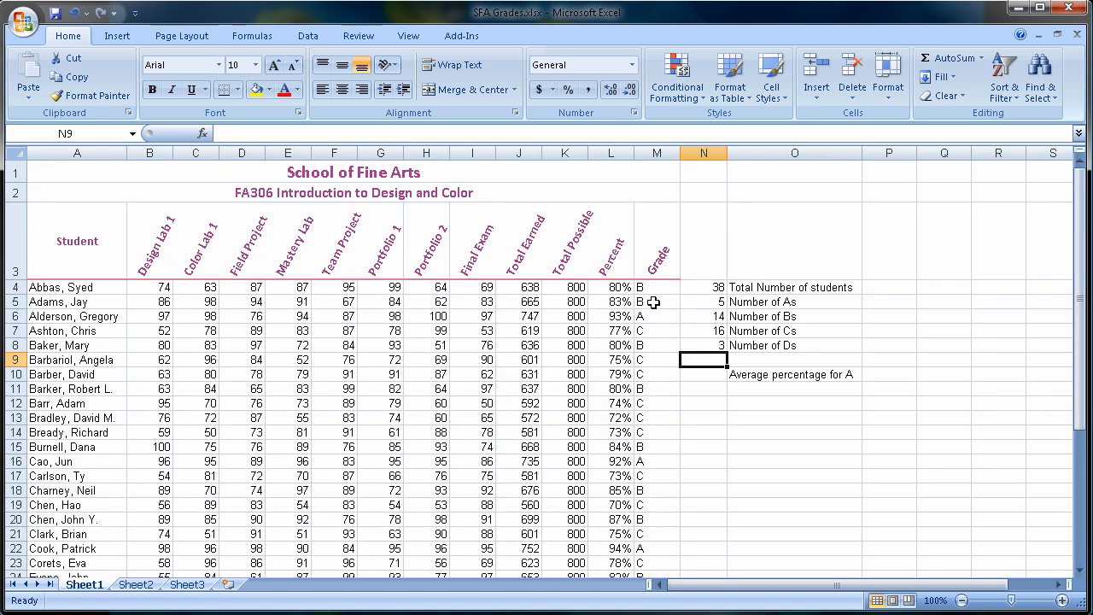
{"action": "type", "text": "=Sum("}
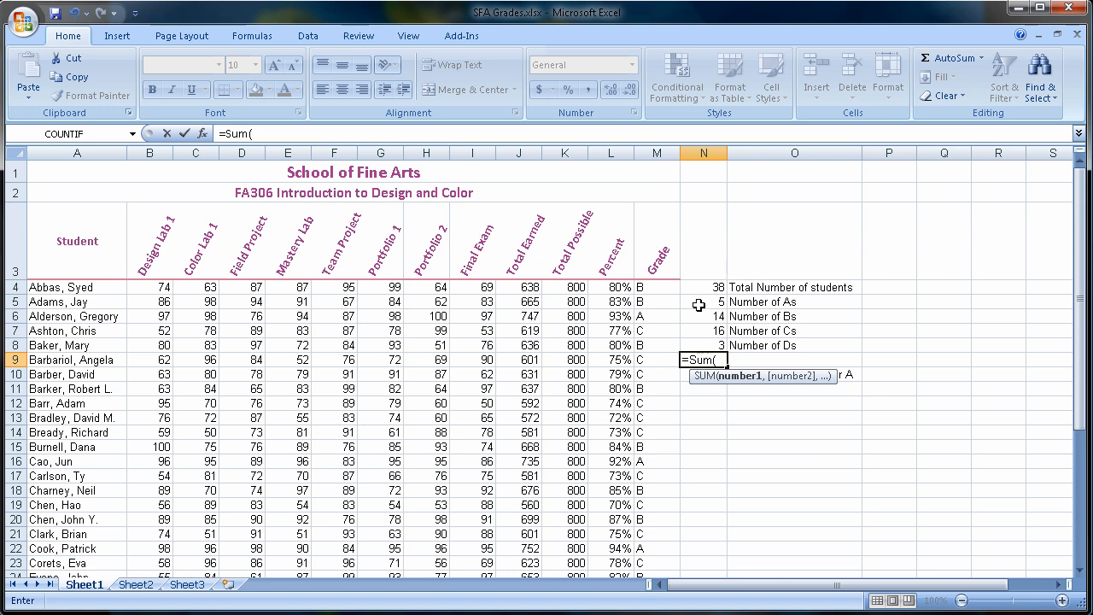
{"action": "left_click_drag", "start_coordinate": [698, 305], "coordinate": [700, 346]}
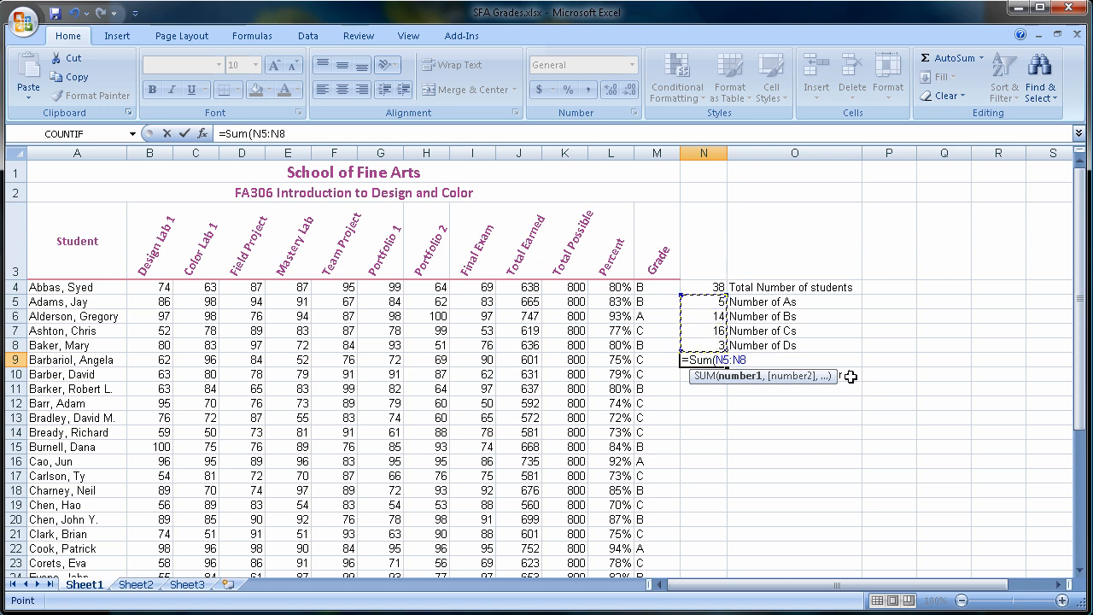
{"action": "type", "text": ")"}
{"action": "key", "text": "Return"}
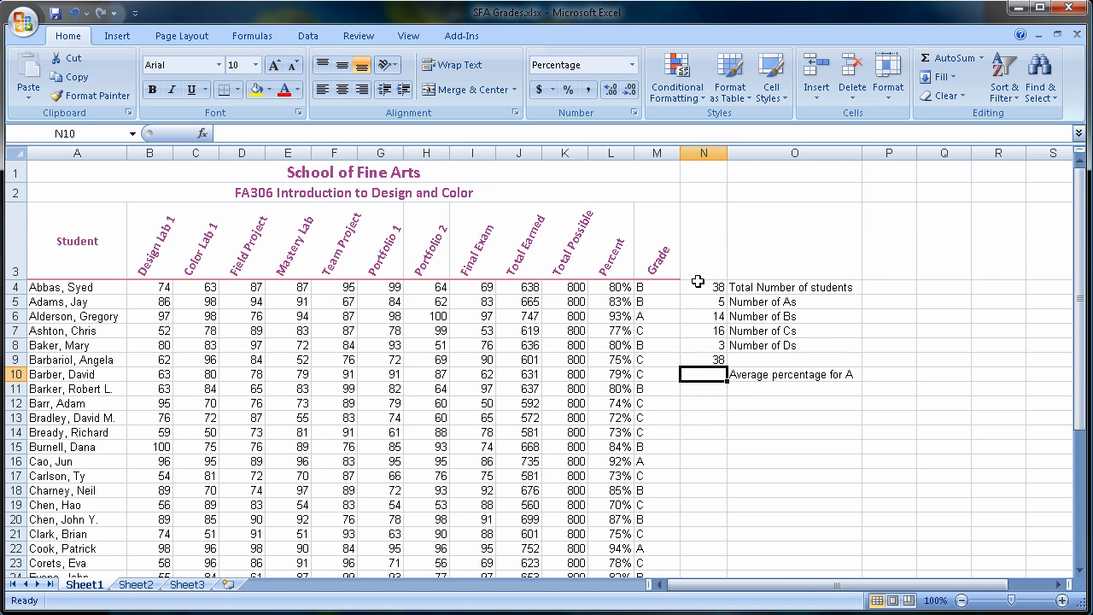
{"action": "left_click", "coordinate": [699, 360]}
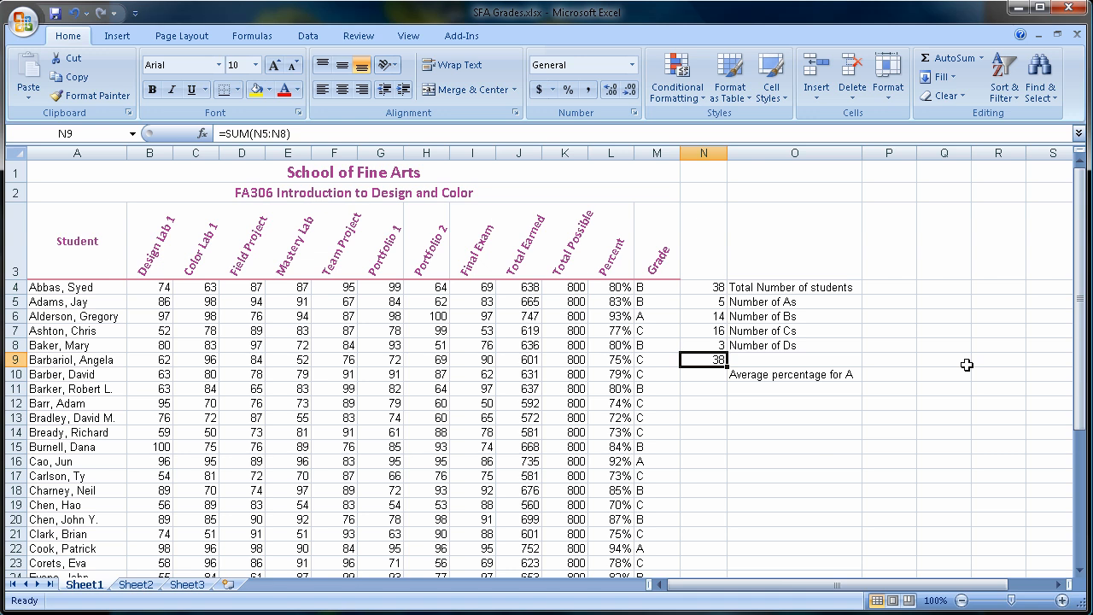
{"action": "key", "text": "Delete"}
Insert the AVERAGEIF function in cell N10, beside the "Average percentage for A" label
{"action": "left_click", "coordinate": [708, 375]}
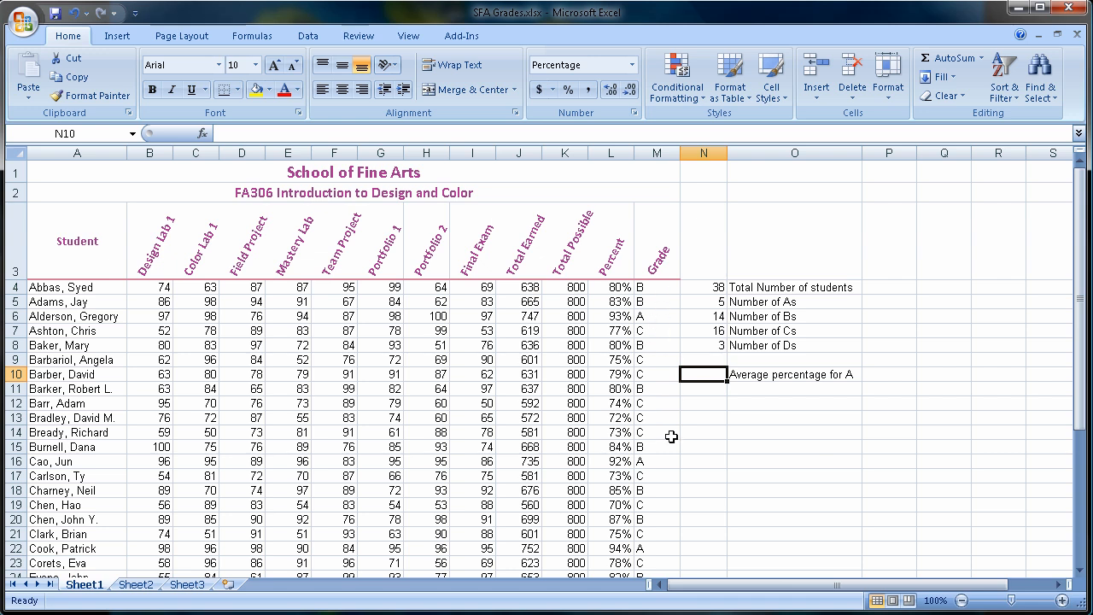
{"action": "left_click", "coordinate": [981, 58]}
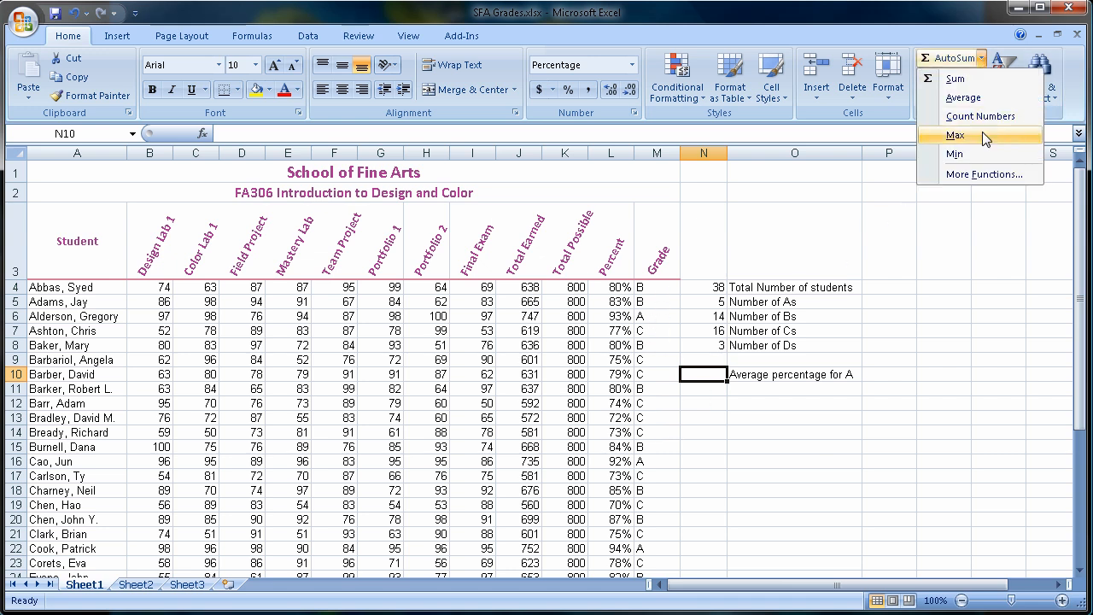
{"action": "left_click", "coordinate": [980, 174]}
{"action": "type", "text": "av"}
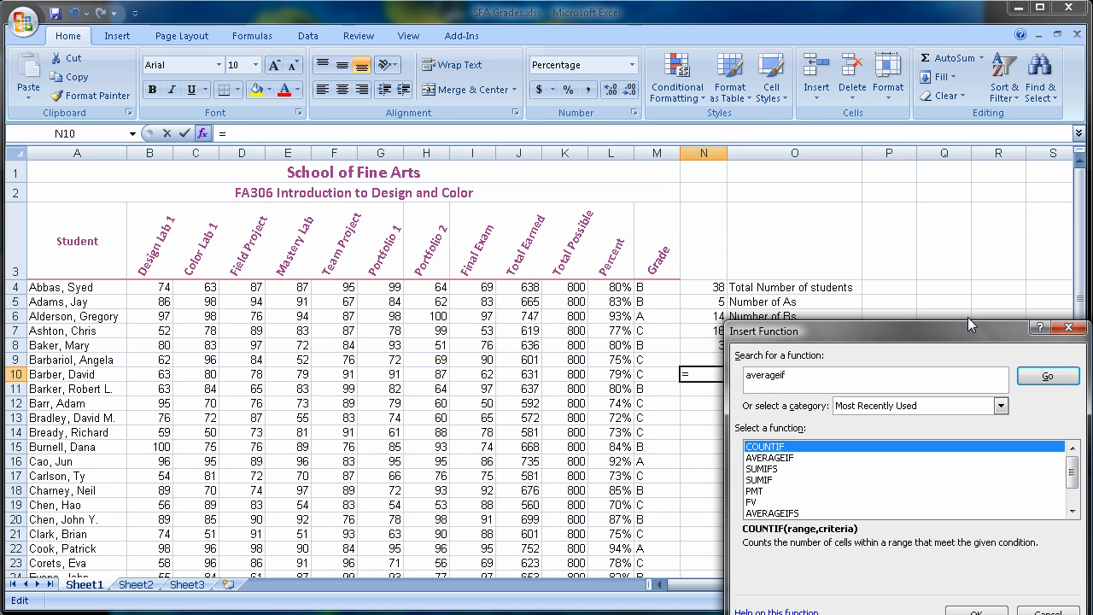
{"action": "type", "text": "erageif"}
{"action": "double_click", "coordinate": [772, 458]}
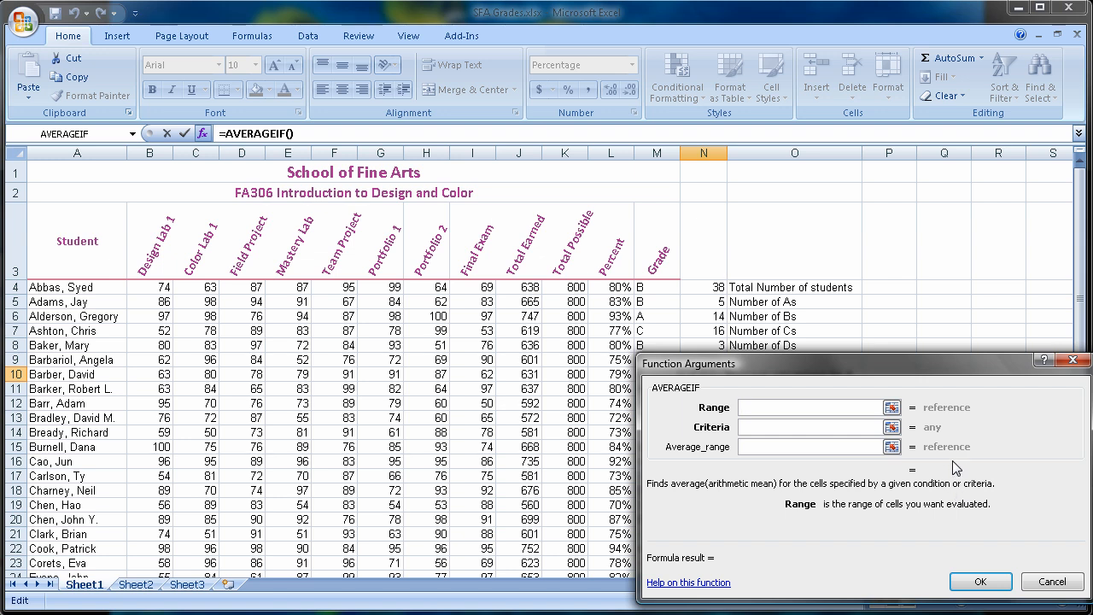
Set the AVERAGEIF range to M4:M41, criteria to "A" and average range to L4:L41, completing the formula in N10
{"action": "left_click_drag", "start_coordinate": [889, 361], "coordinate": [928, 356]}
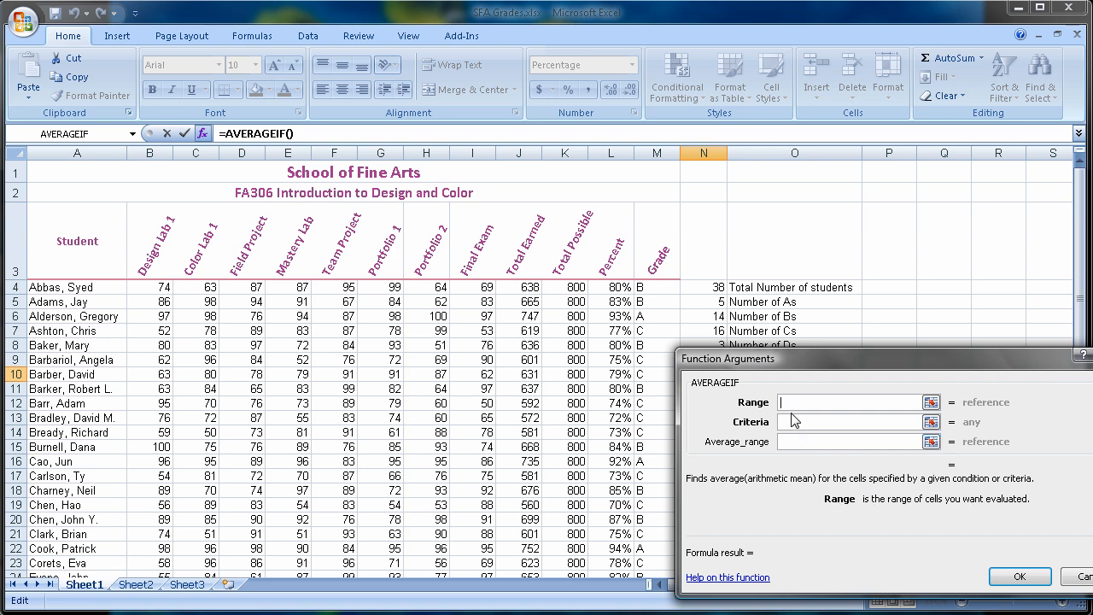
{"action": "left_click_drag", "start_coordinate": [779, 368], "coordinate": [801, 367]}
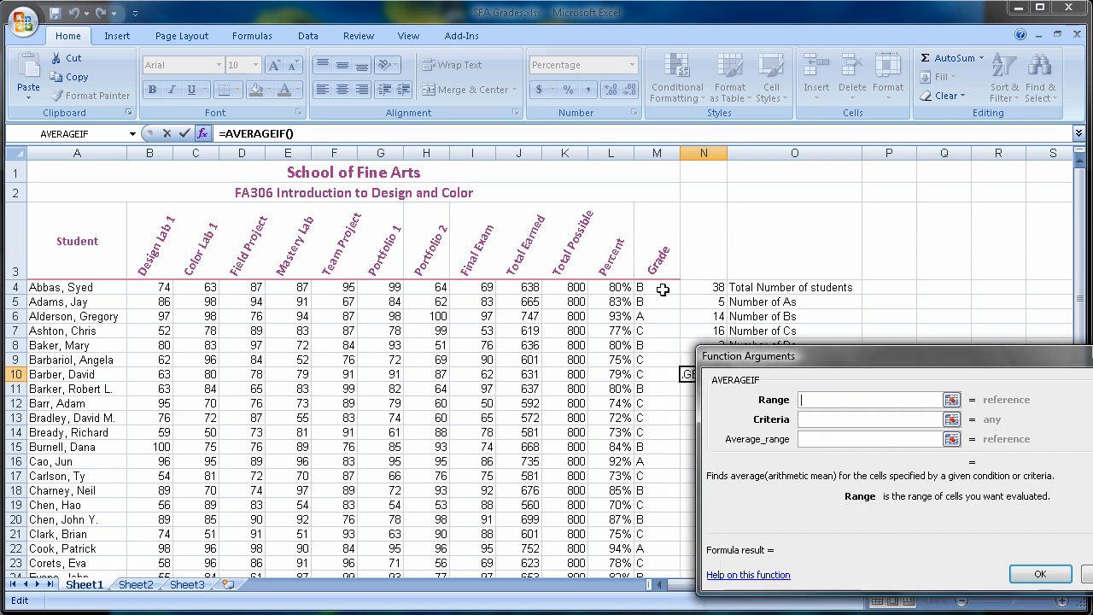
{"action": "left_click_drag", "start_coordinate": [663, 285], "coordinate": [663, 535]}
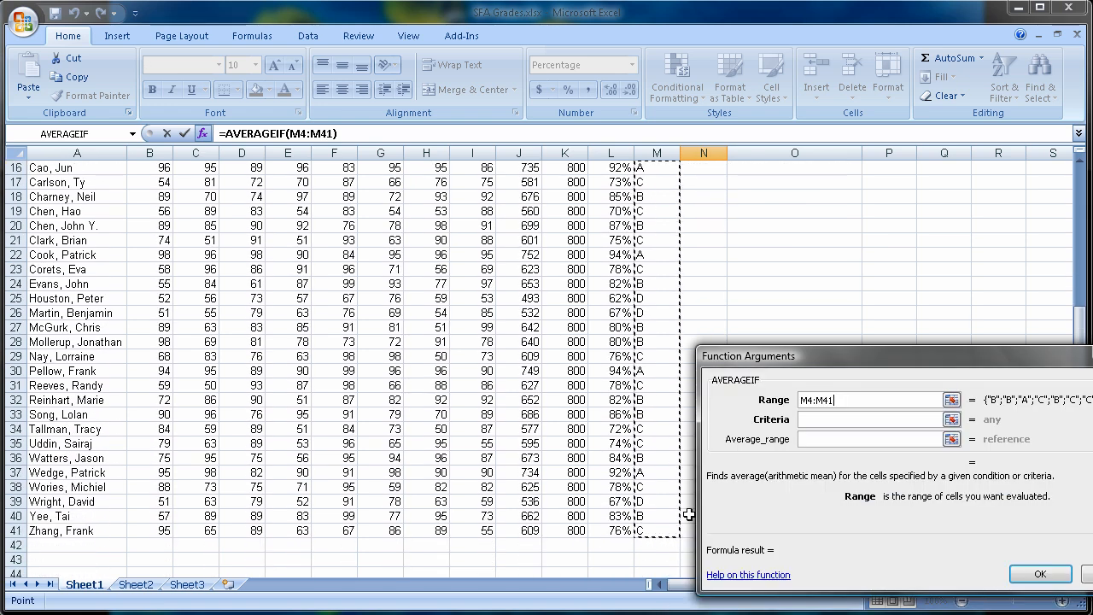
{"action": "left_click", "coordinate": [862, 418]}
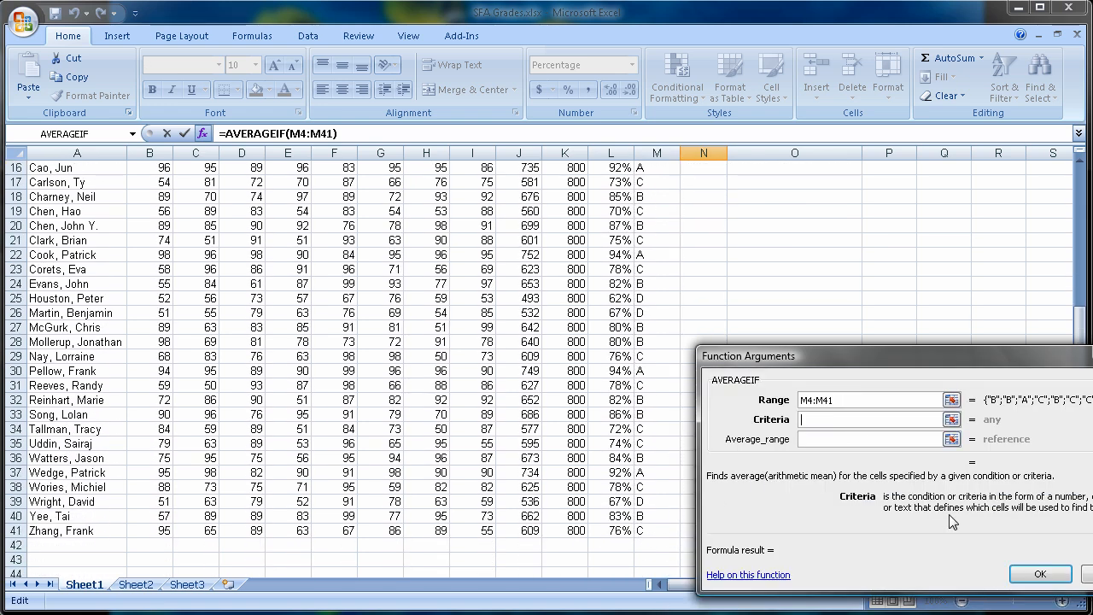
{"action": "type", "text": "\"A\""}
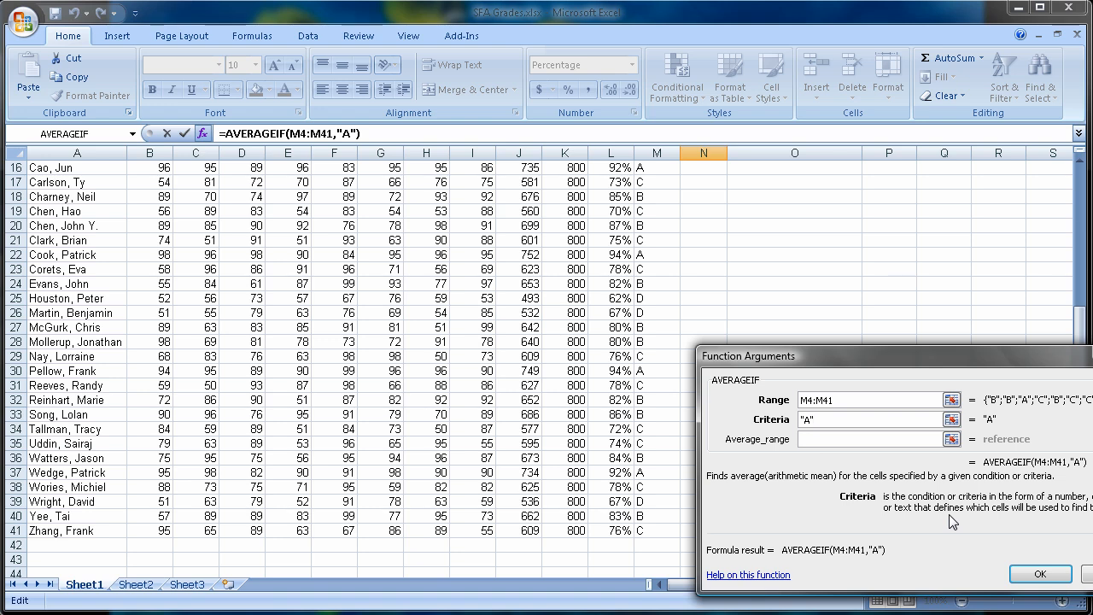
{"action": "left_click", "coordinate": [835, 438]}
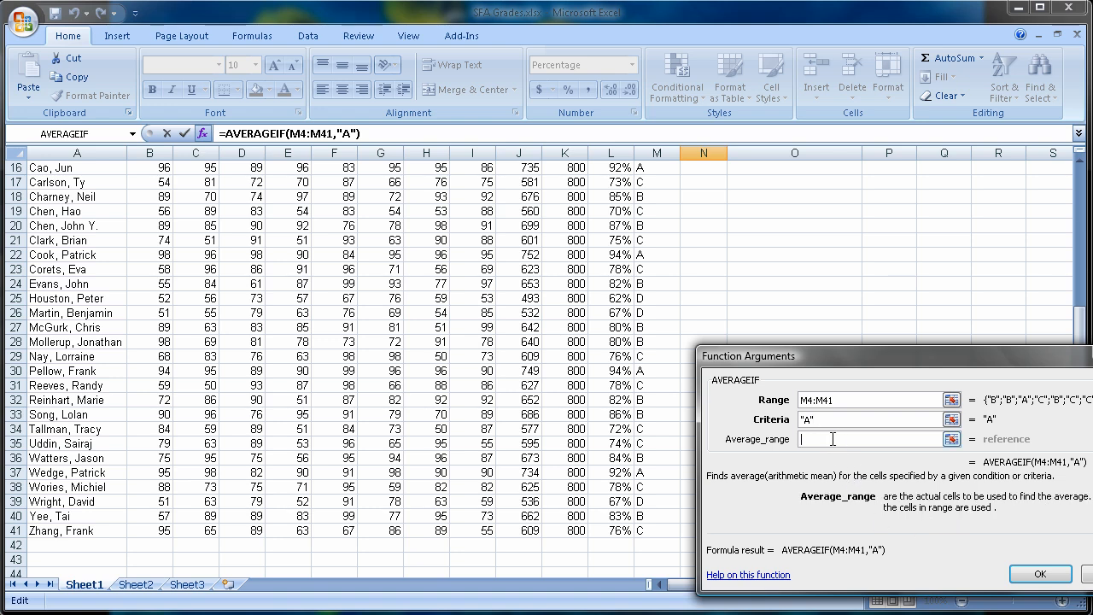
{"action": "left_click_drag", "start_coordinate": [623, 530], "coordinate": [635, 296]}
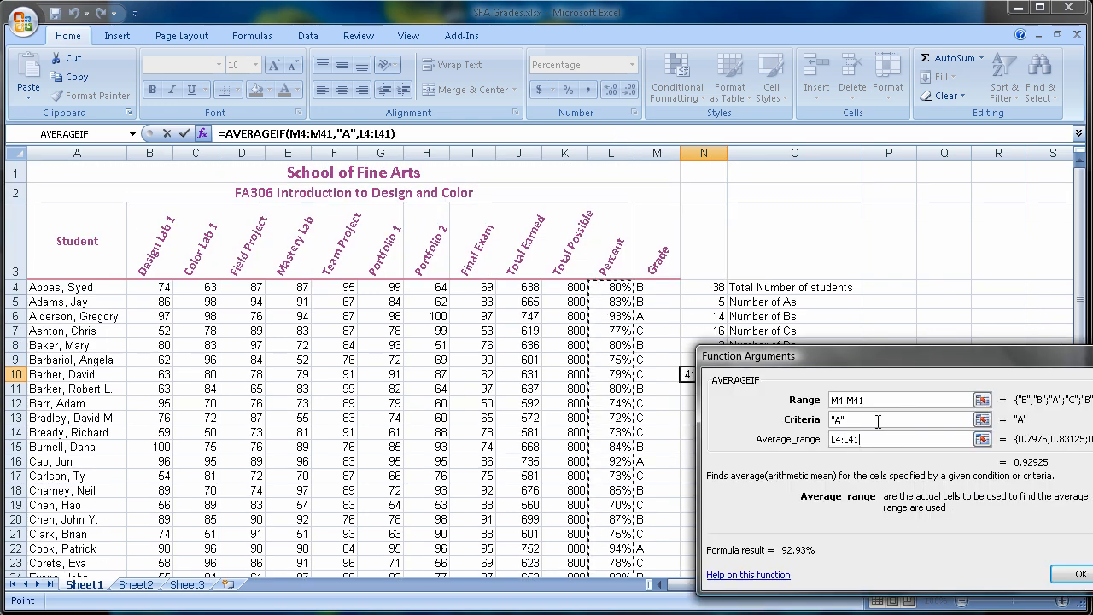
{"action": "left_click", "coordinate": [1077, 577]}
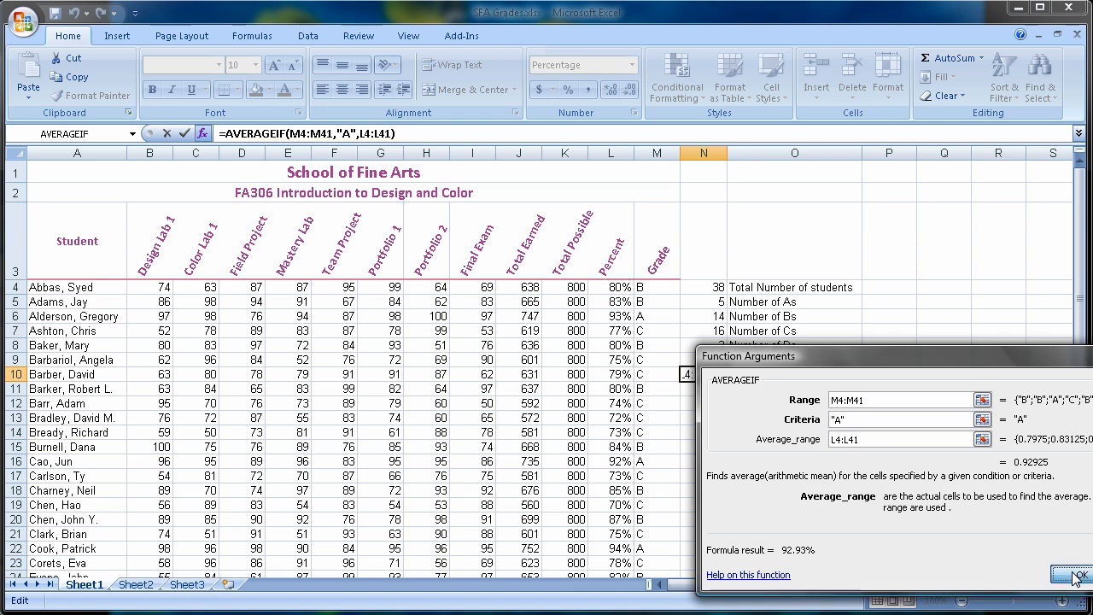